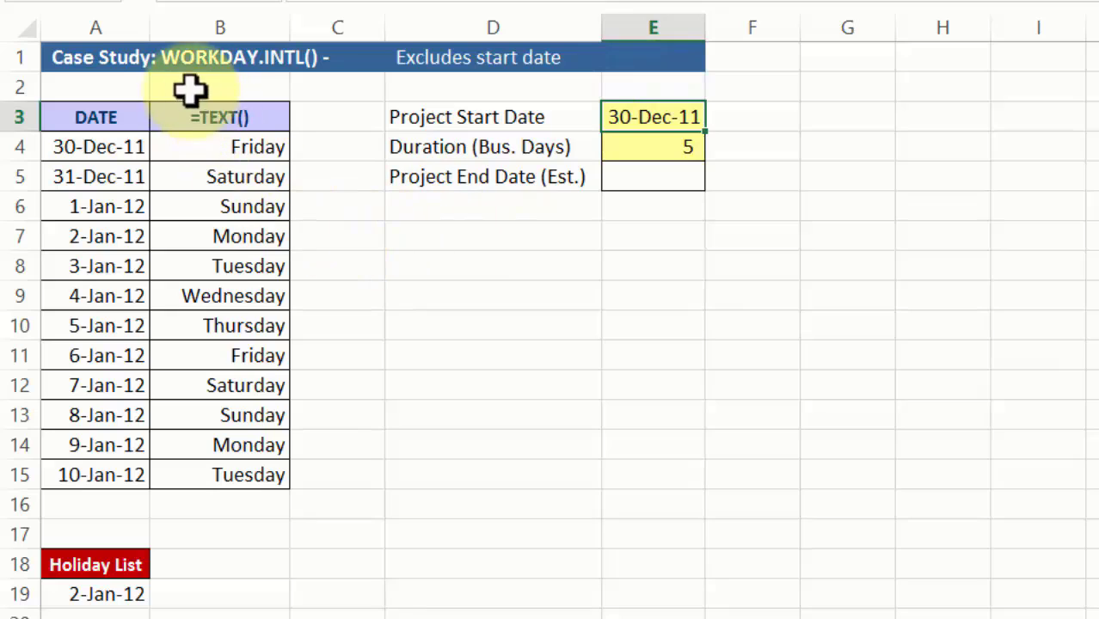
pyautogui.click(110, 600)
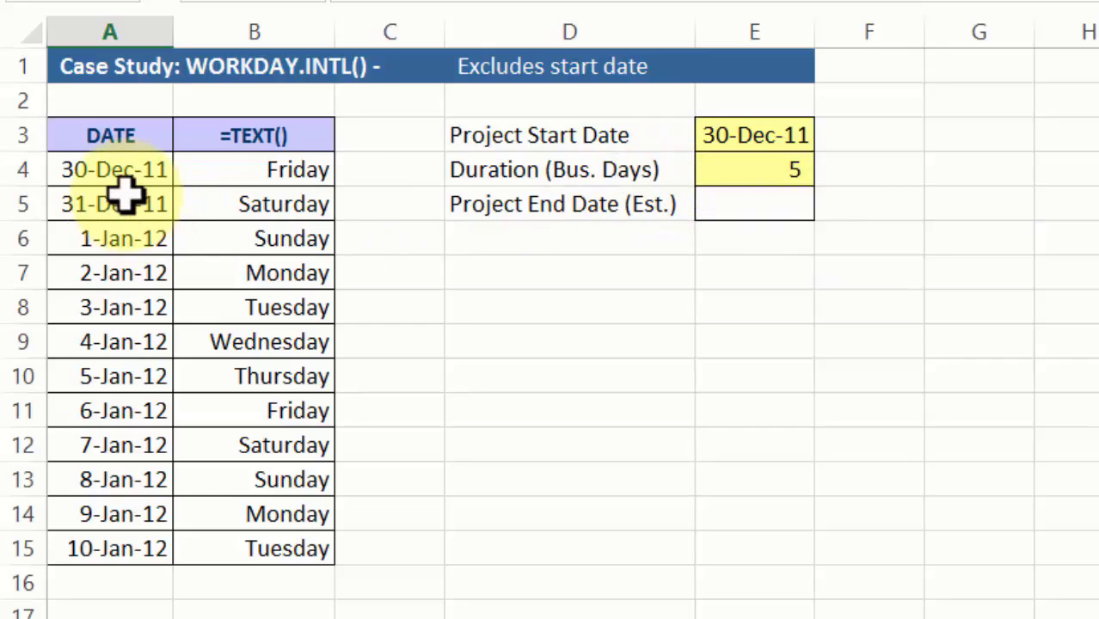
pyautogui.click(127, 168)
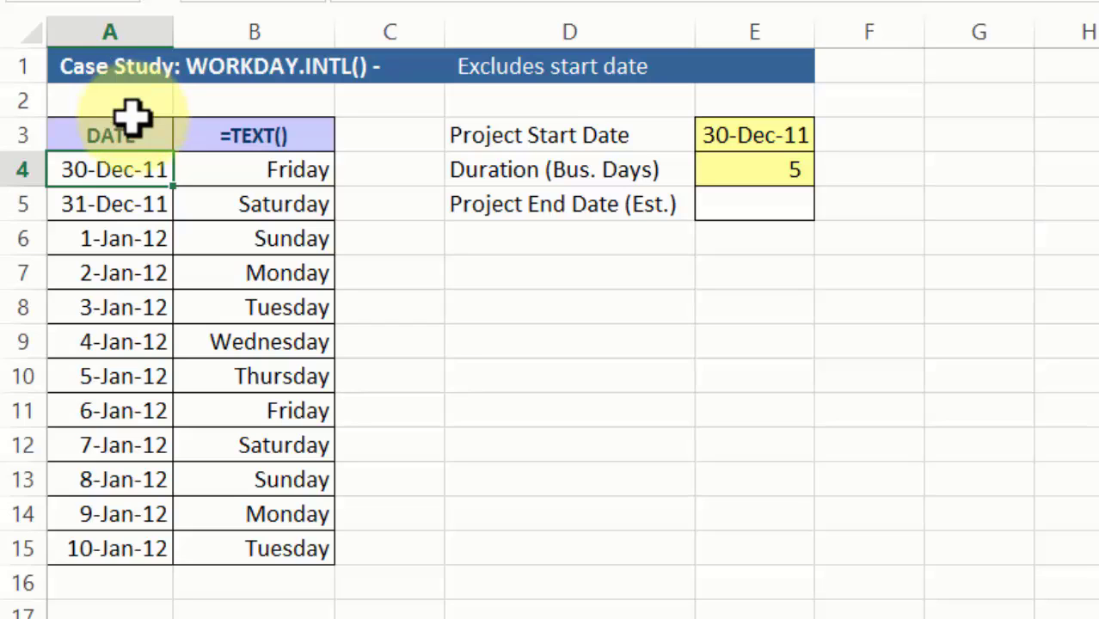
pyautogui.click(126, 272)
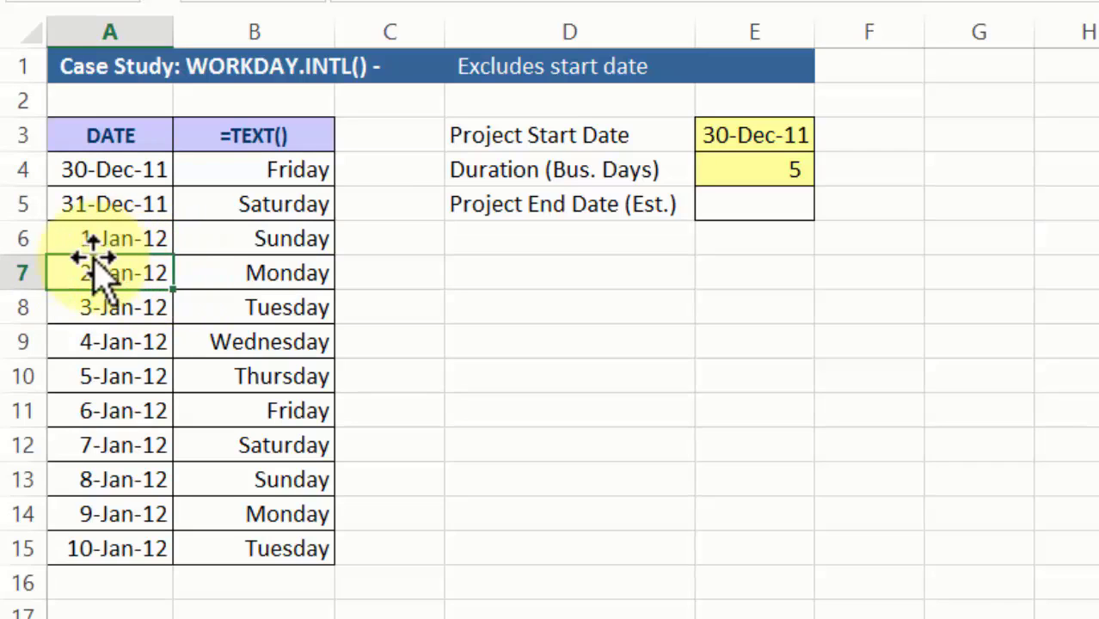
# Bold the dates 3-Jan-12 through 6-Jan-12 and 9-Jan-12 in the DATE column to mark the five counted business days.
pyautogui.click(143, 312)
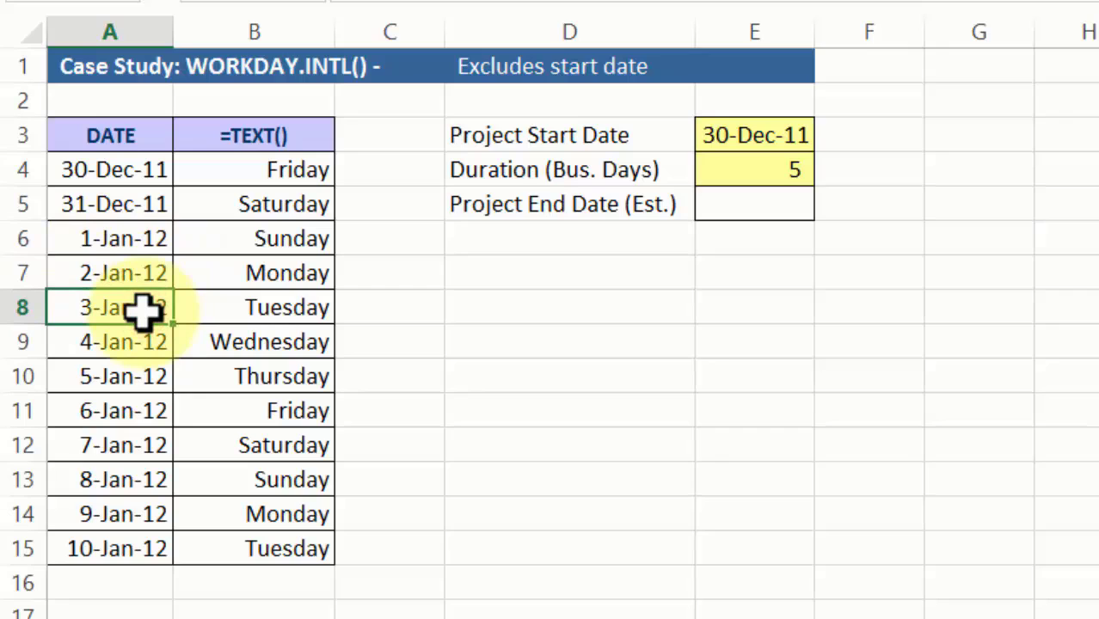
pyautogui.hotkey('ctrl', 'b')
pyautogui.click(153, 343)
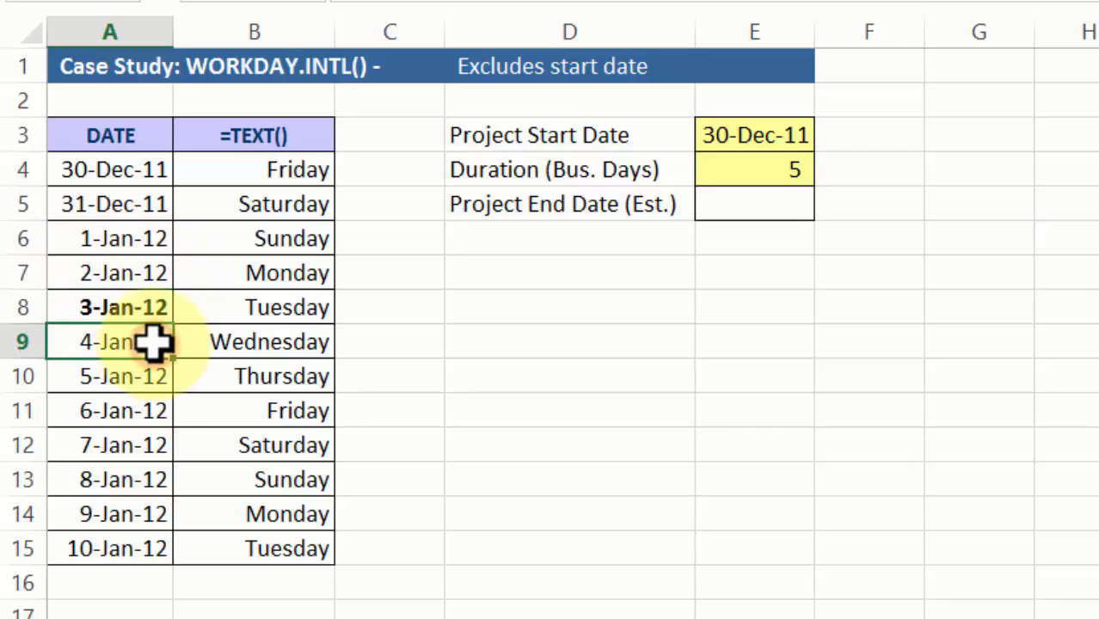
pyautogui.hotkey('ctrl', 'b')
pyautogui.click(118, 364)
pyautogui.hotkey('ctrl', 'b')
pyautogui.click(127, 403)
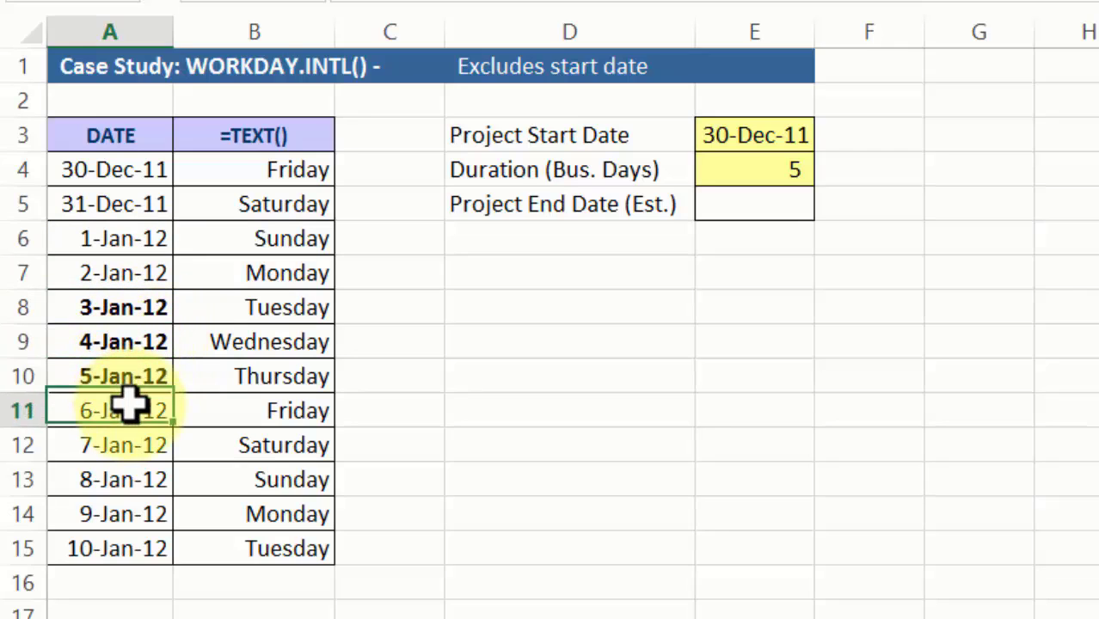
pyautogui.hotkey('ctrl', 'b')
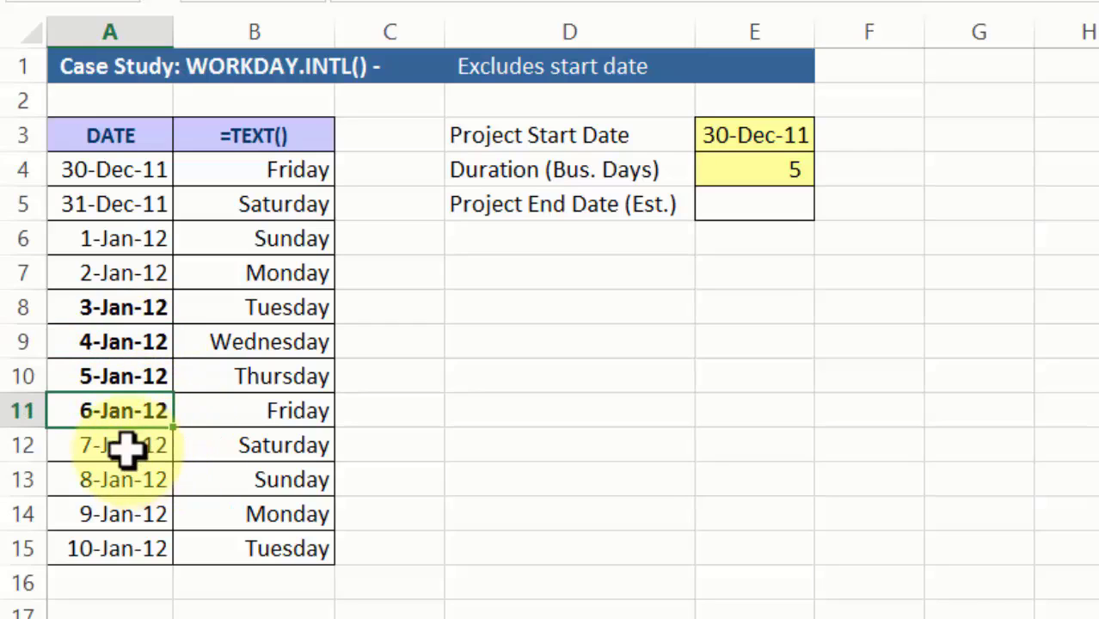
pyautogui.click(132, 508)
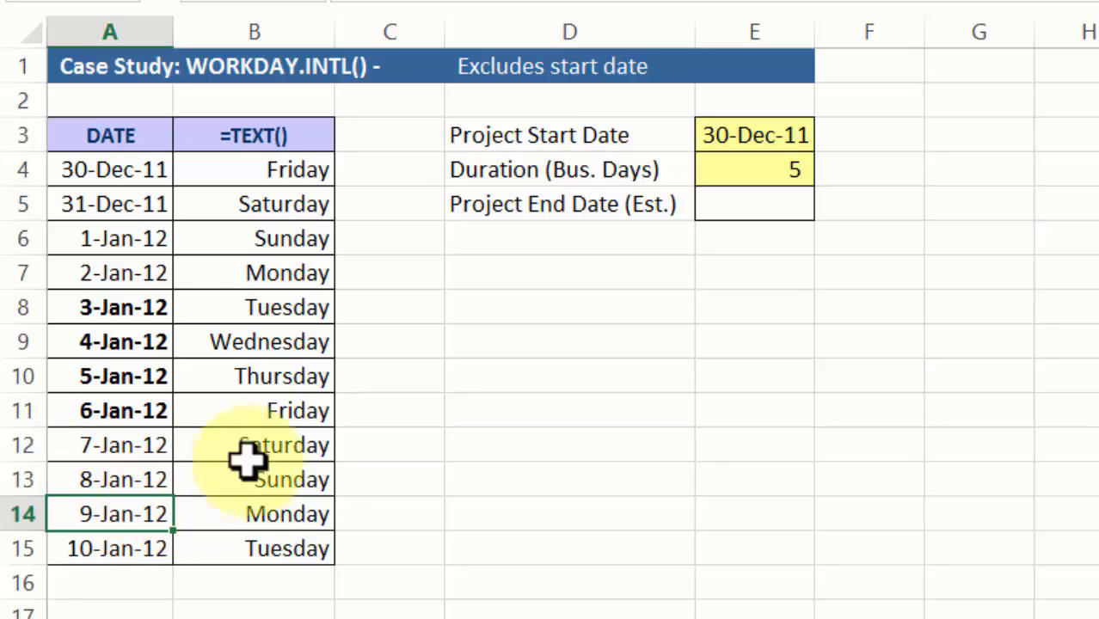
pyautogui.hotkey('ctrl', 'b')
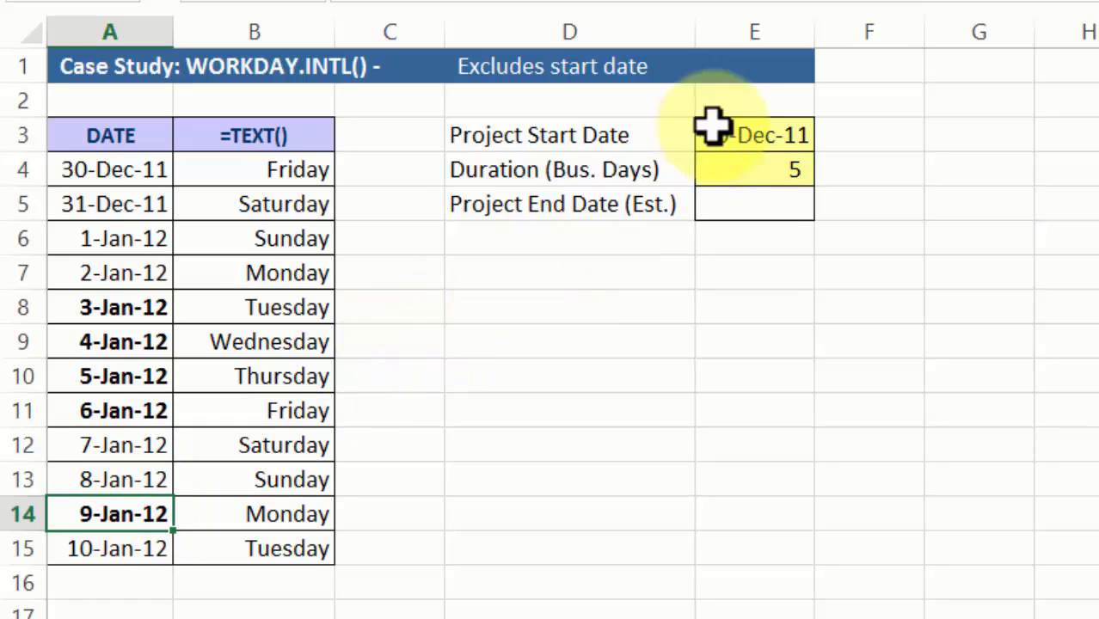
# Start a WORKDAY.INTL formula in the project end date cell E5, using E3 as start date and E4 as days.
pyautogui.click(750, 209)
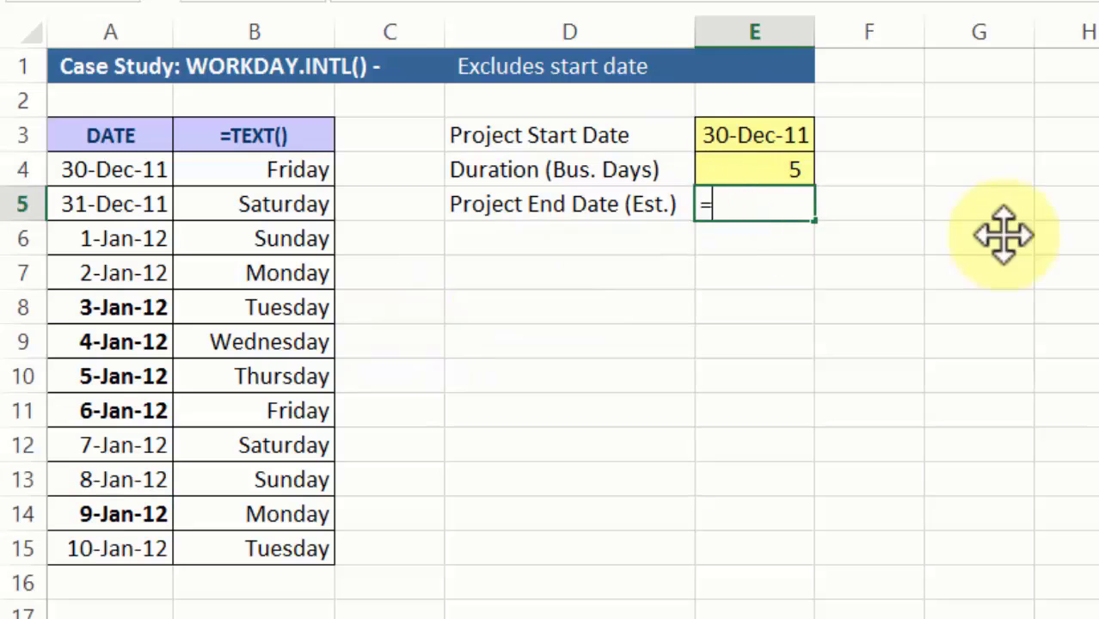
pyautogui.write('work')
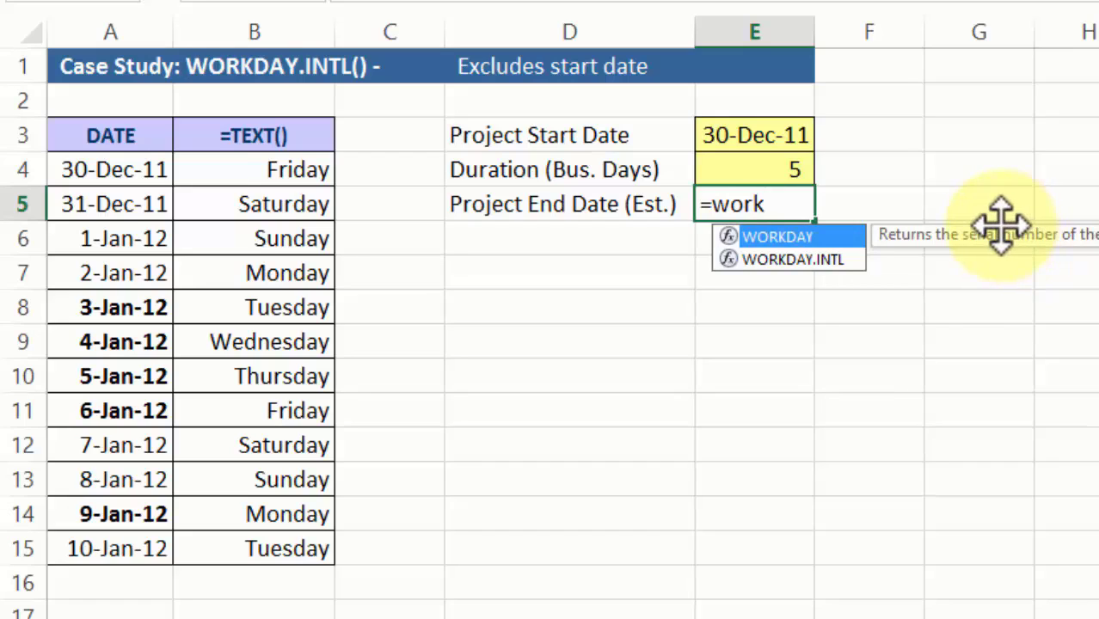
pyautogui.click(823, 260)
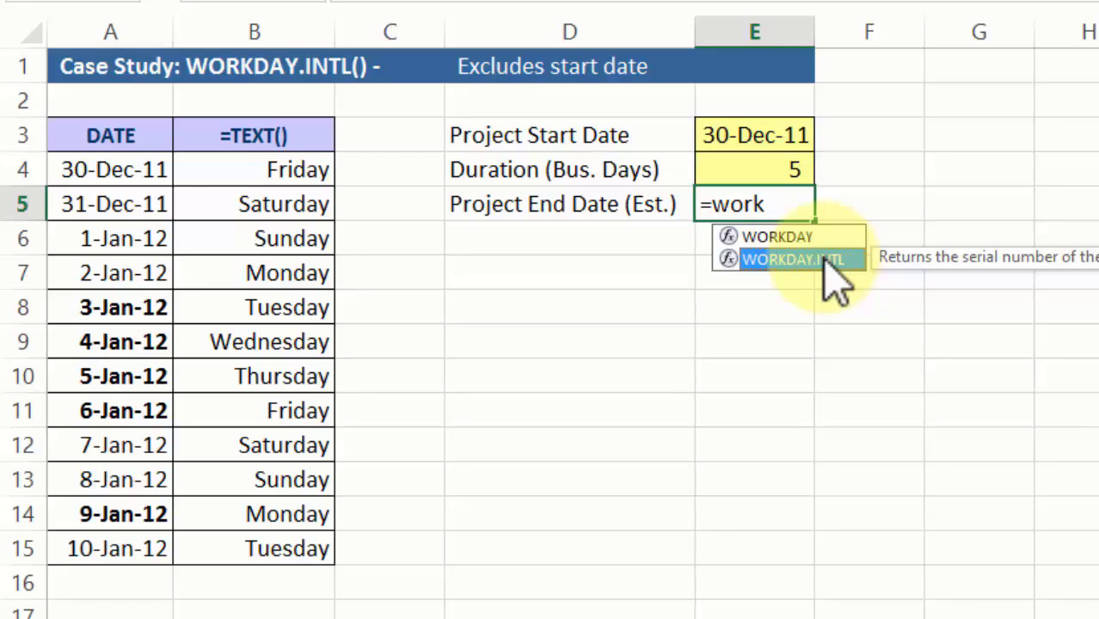
pyautogui.doubleClick(824, 260)
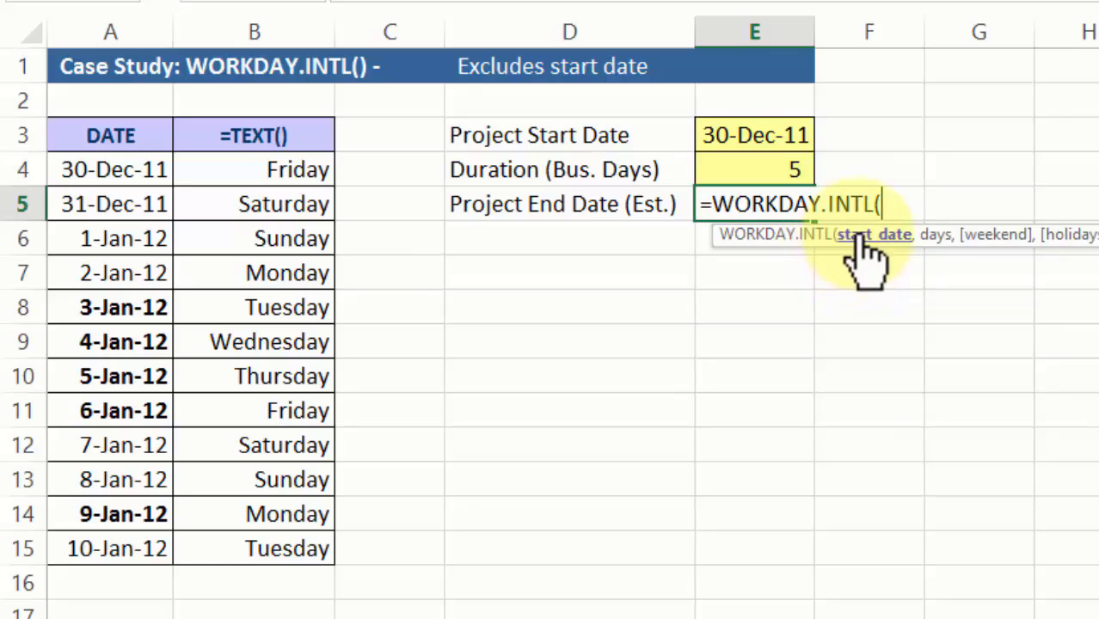
pyautogui.click(731, 140)
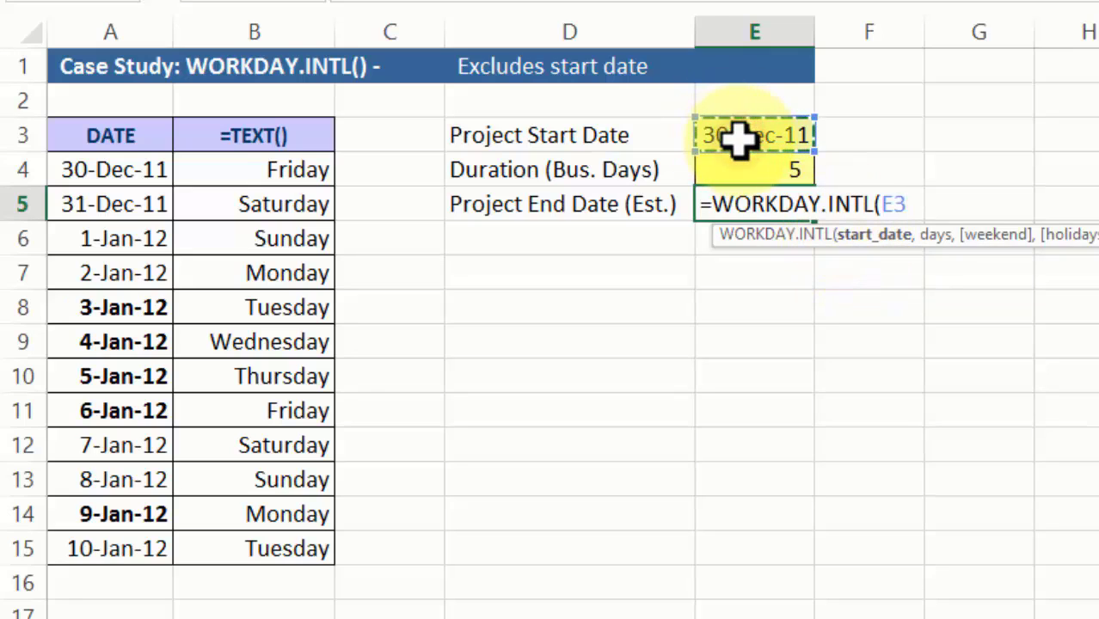
pyautogui.write(',')
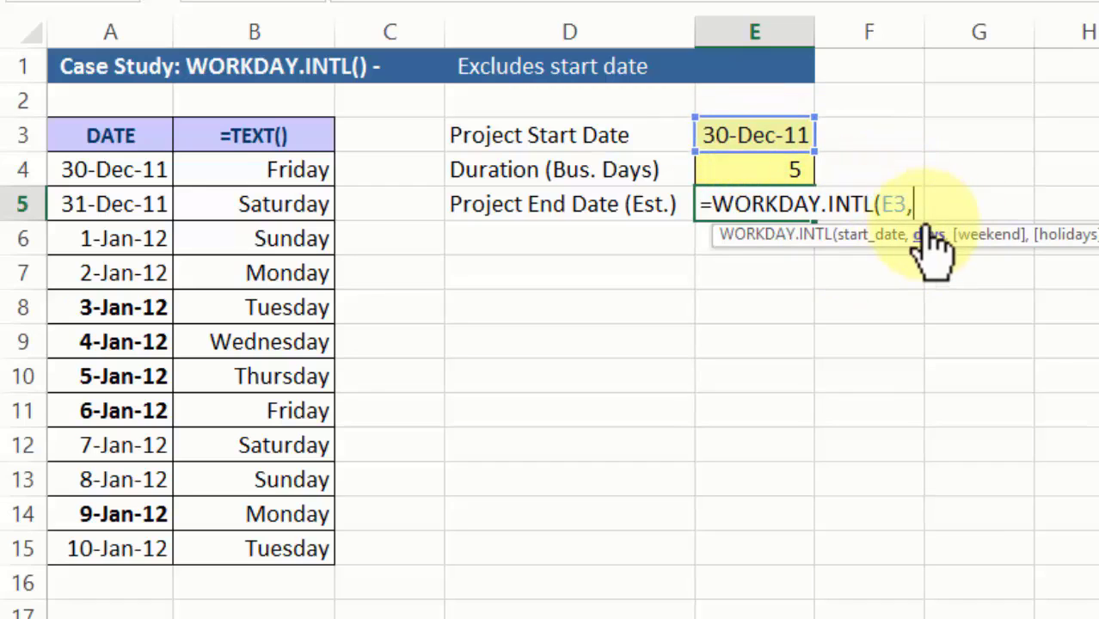
pyautogui.click(758, 170)
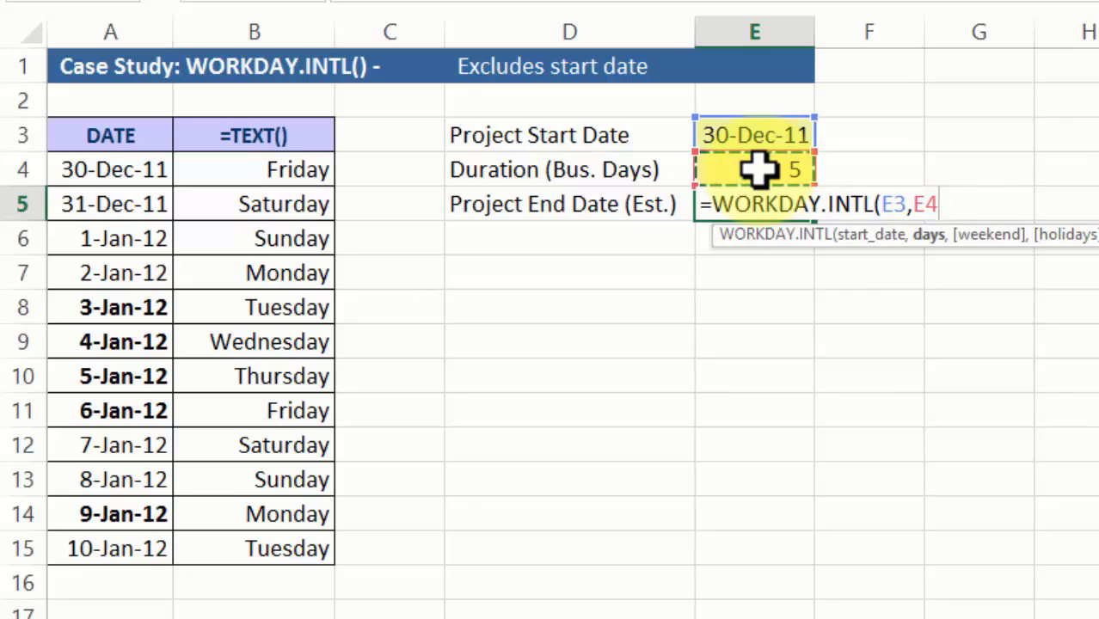
# Complete the end date formula with weekend option 1 (Saturday, Sunday) and cell A19 as the holidays argument.
pyautogui.write(',')
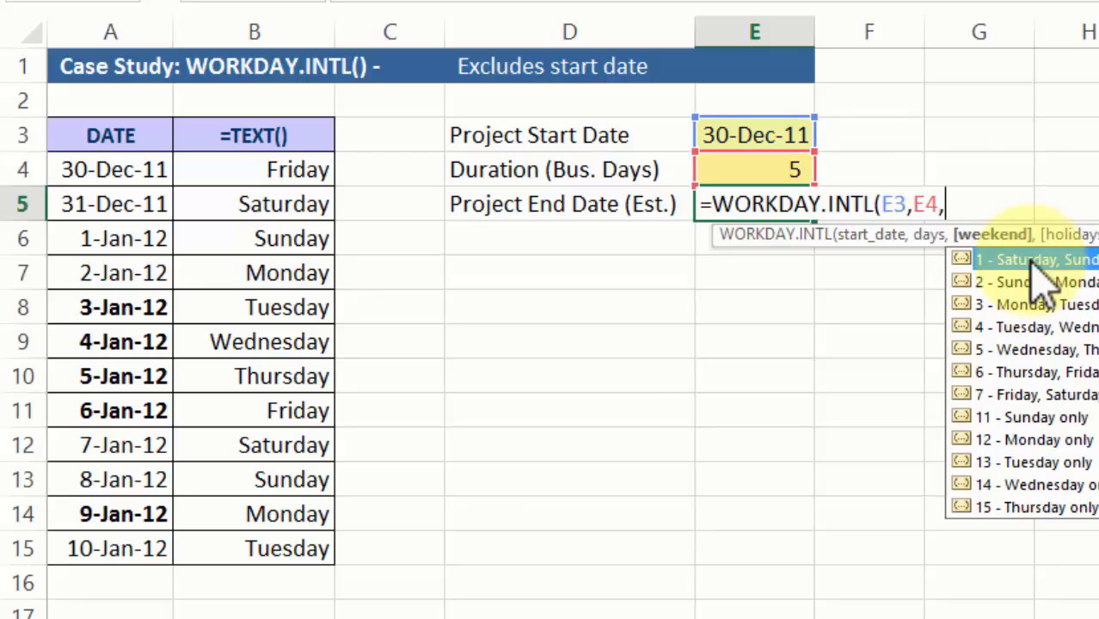
pyautogui.click(1013, 418)
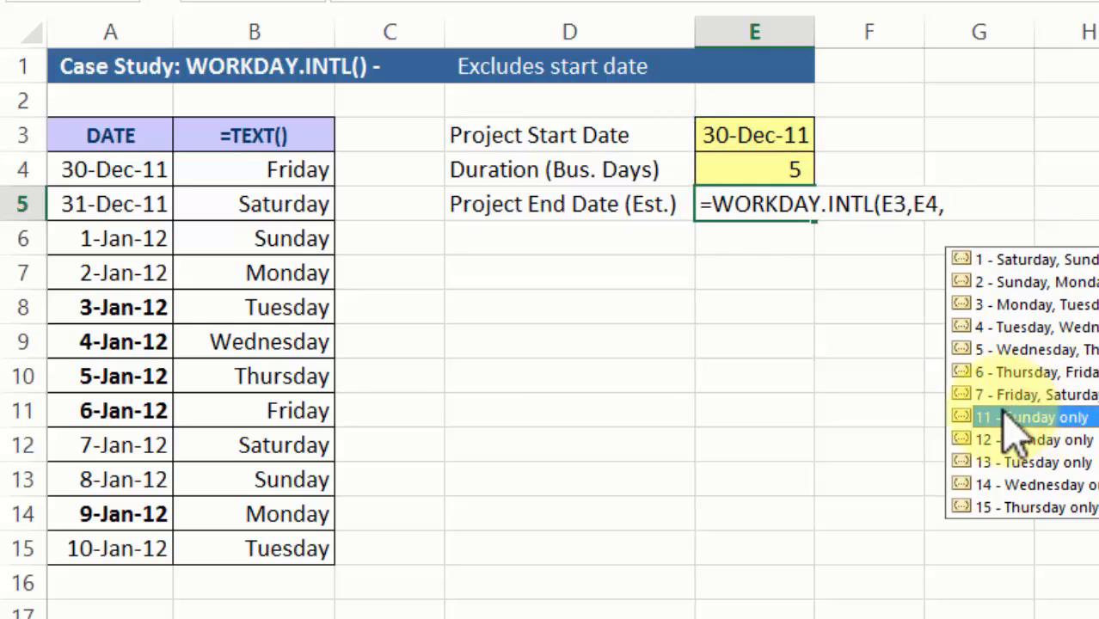
pyautogui.click(1011, 257)
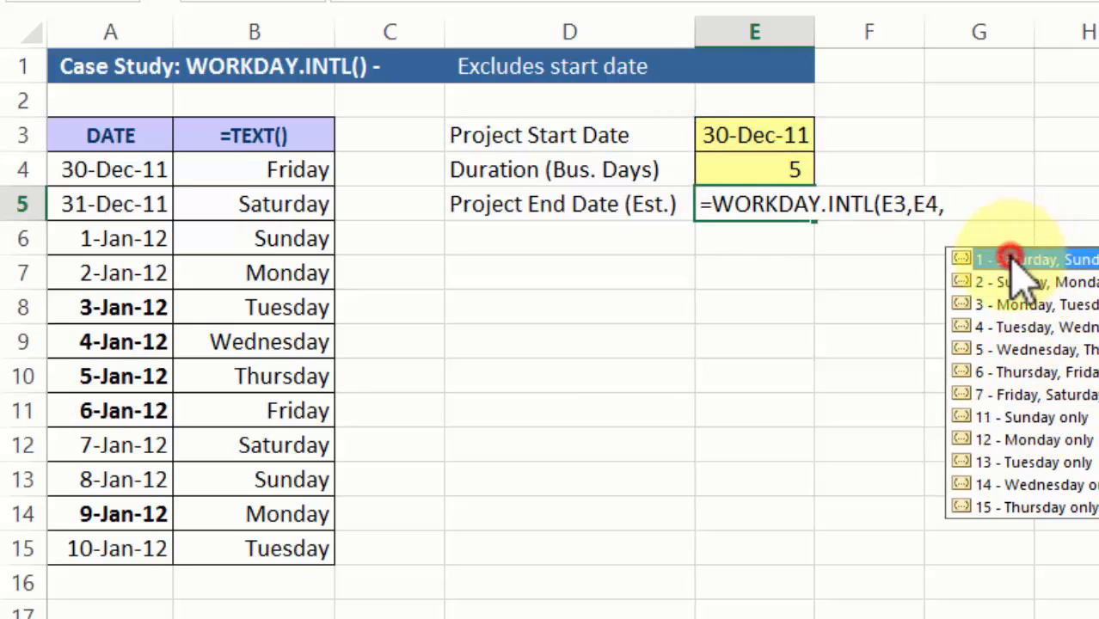
pyautogui.doubleClick(1011, 258)
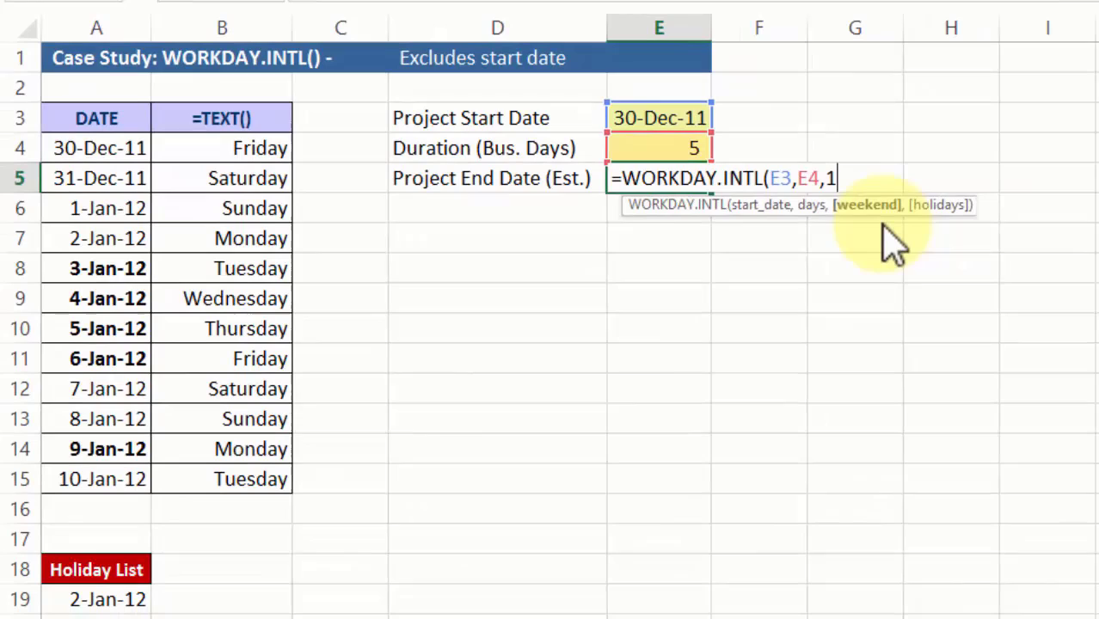
pyautogui.write(',')
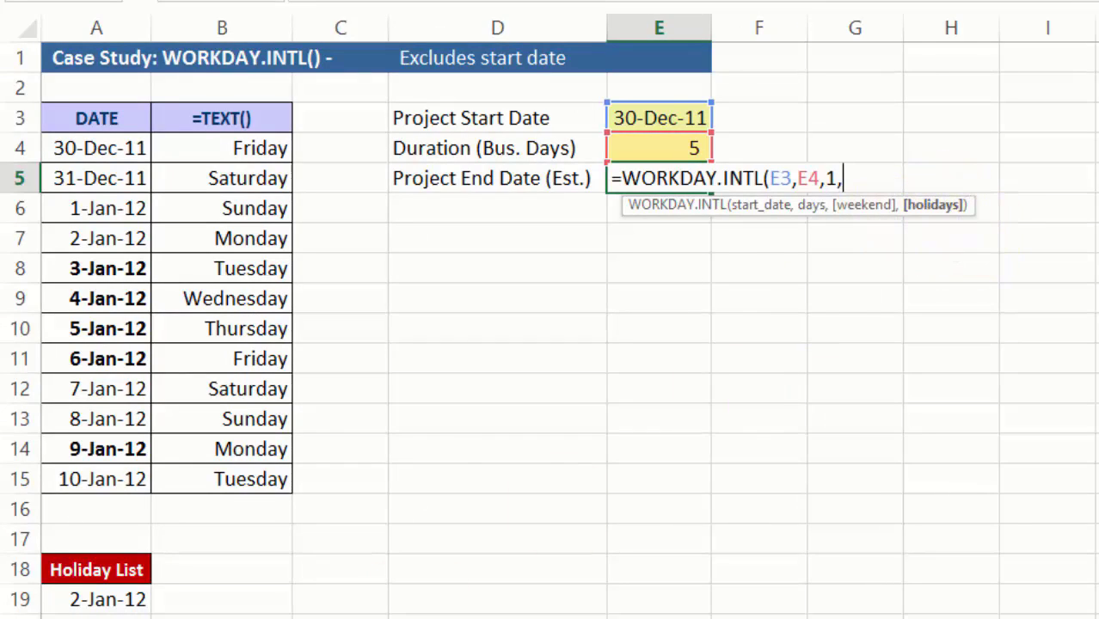
pyautogui.click(106, 595)
pyautogui.moveTo(107, 595)
pyautogui.mouseDown()
pyautogui.moveTo(224, 594)
pyautogui.moveTo(101, 591)
pyautogui.moveTo(100, 614)
pyautogui.moveTo(107, 600)
pyautogui.mouseUp()
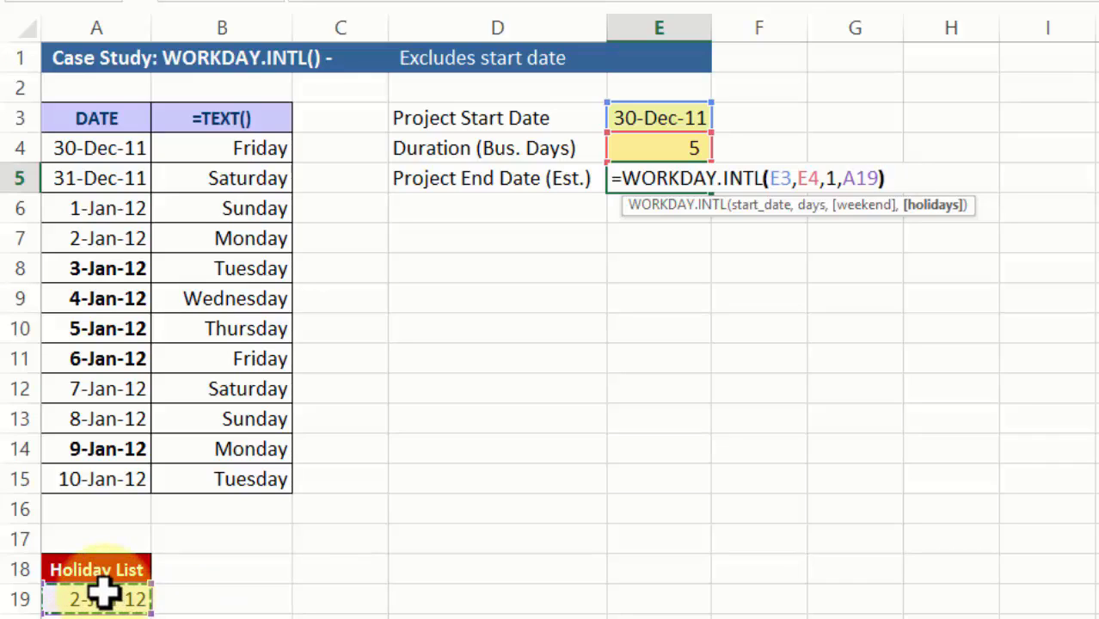
pyautogui.press('Return')
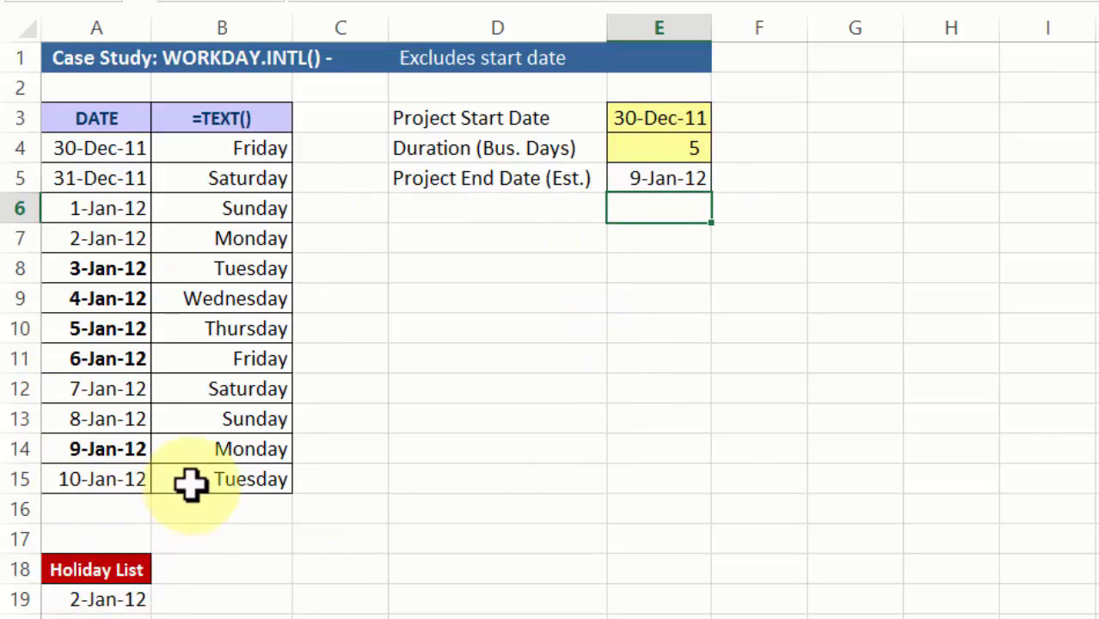
# Clear the holiday date in cell A19 and bold 2-Jan-12 in the DATE column as a counted business day.
pyautogui.click(118, 448)
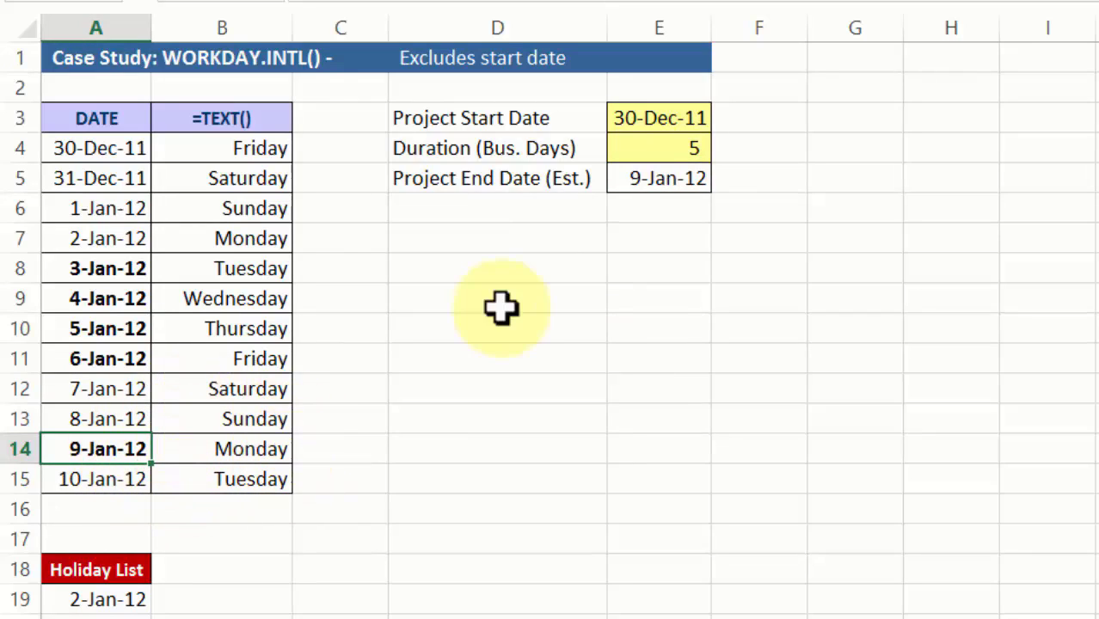
pyautogui.click(84, 599)
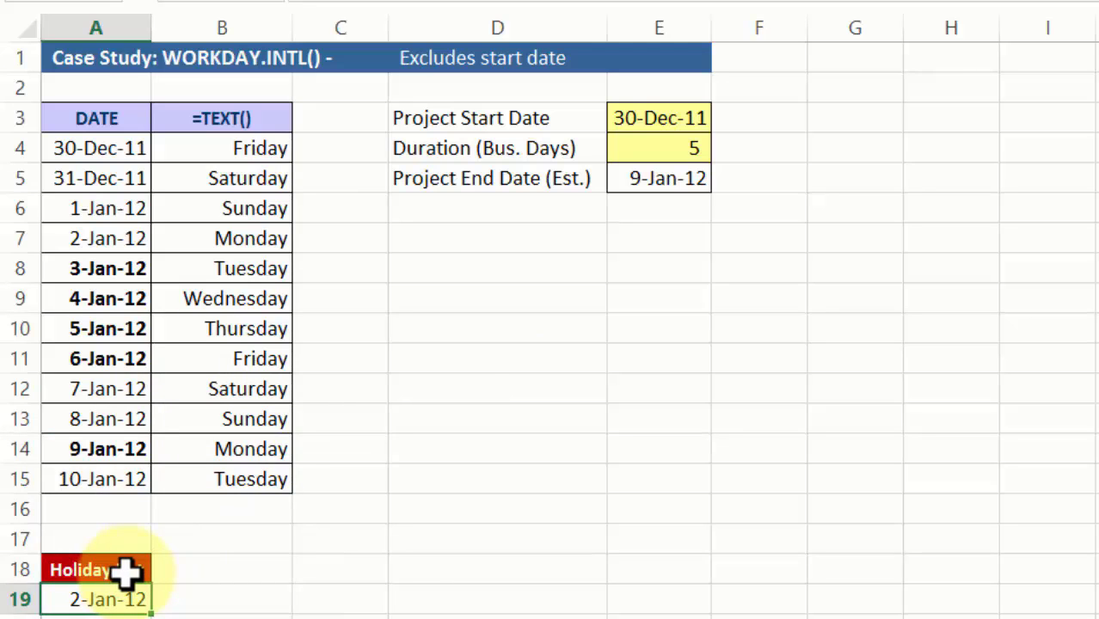
pyautogui.press('Delete')
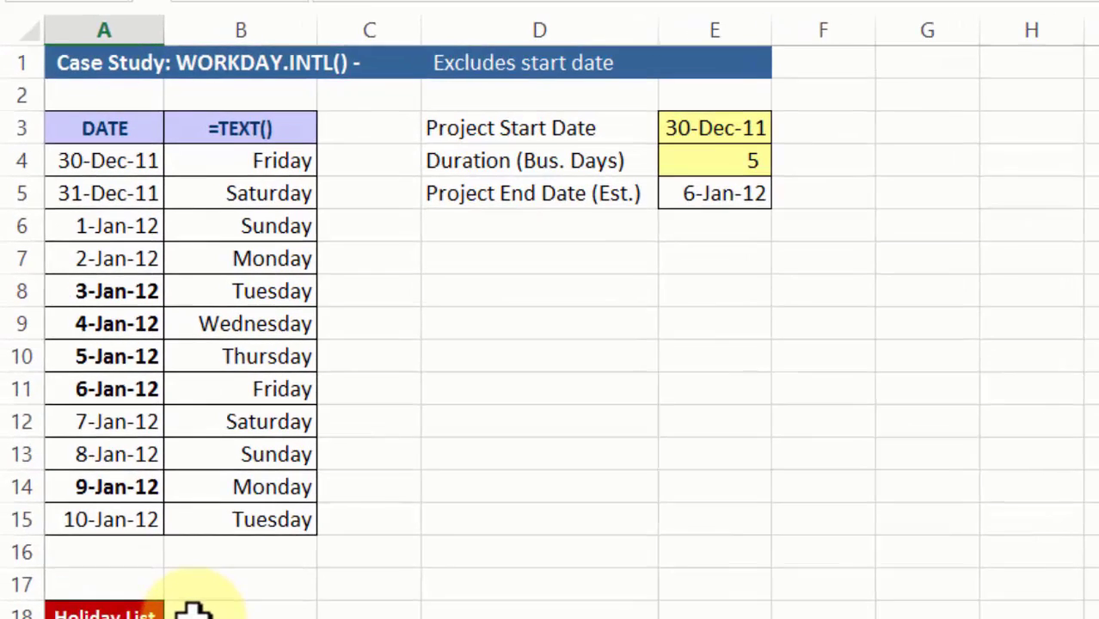
pyautogui.click(120, 253)
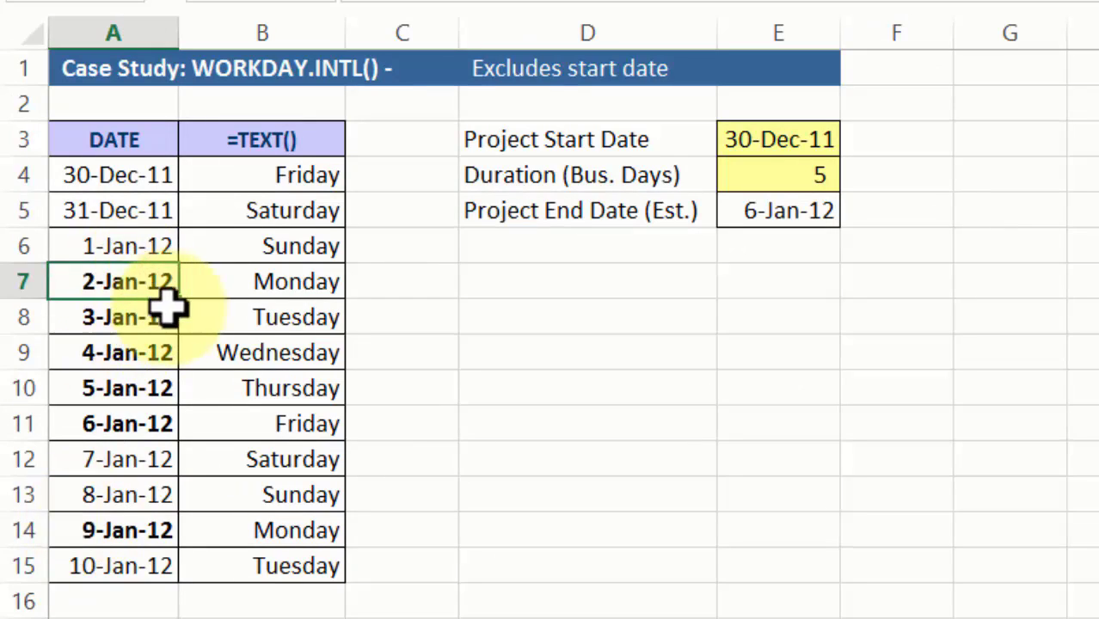
pyautogui.moveTo(132, 283); pyautogui.dragTo(93, 415)
pyautogui.click(275, 422)
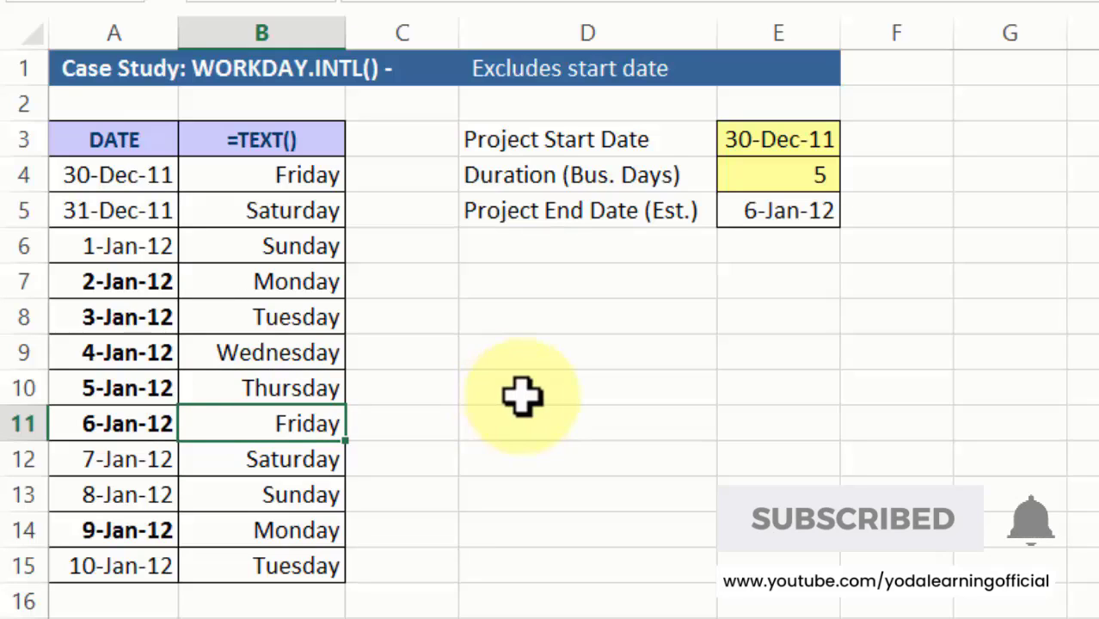
# Change the weekend argument of the WORKDAY.INTL formula in E5 to 11 (Sunday only).
pyautogui.doubleClick(785, 212)
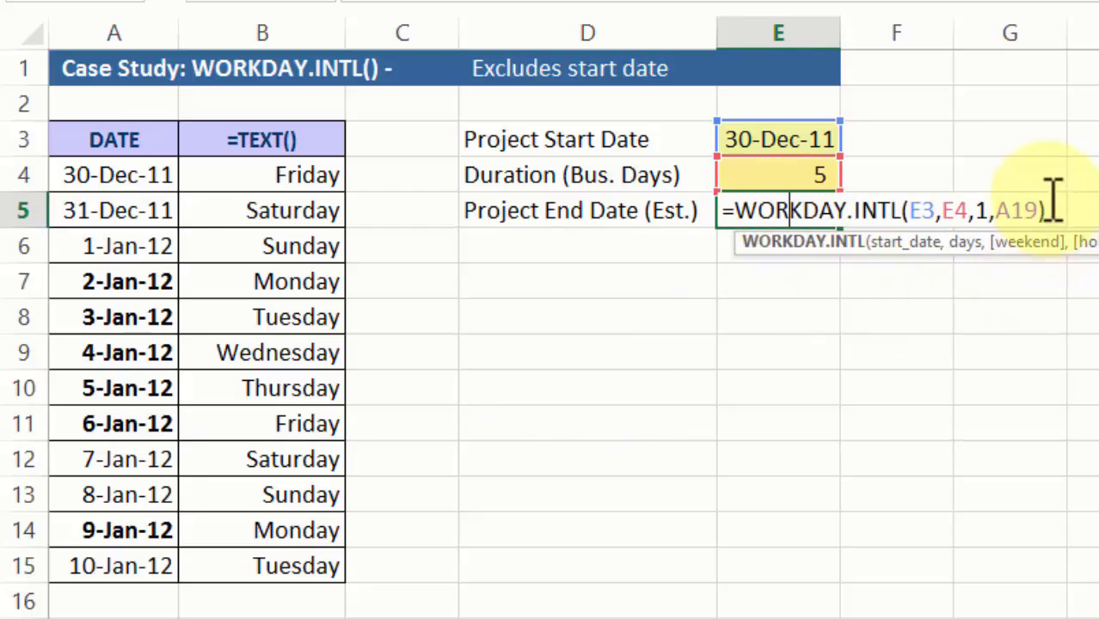
pyautogui.click(982, 212)
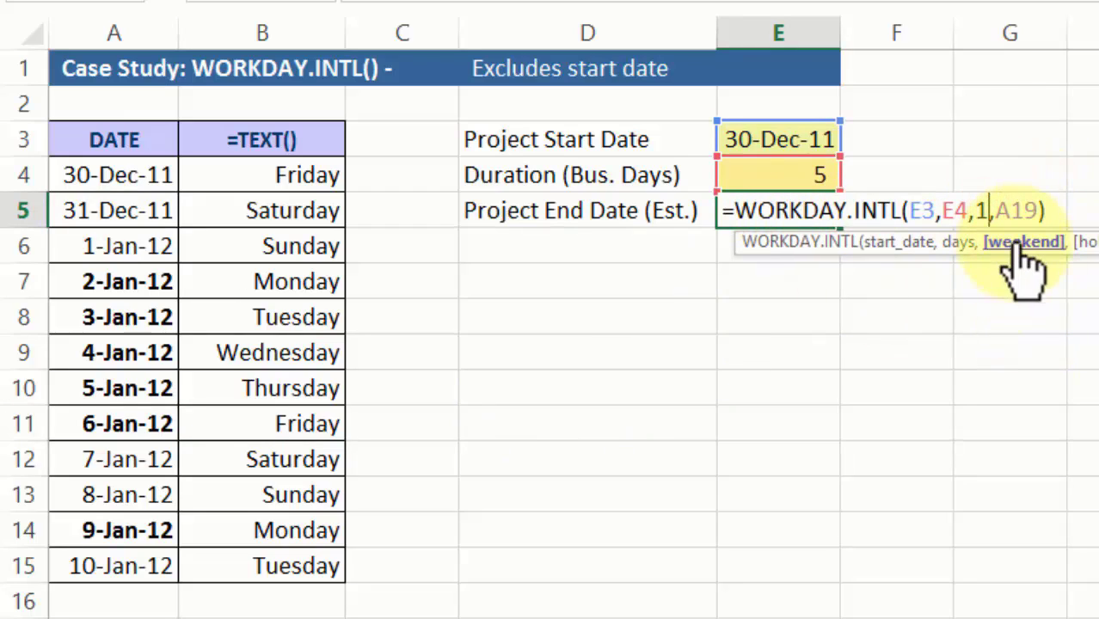
pyautogui.press('BackSpace')
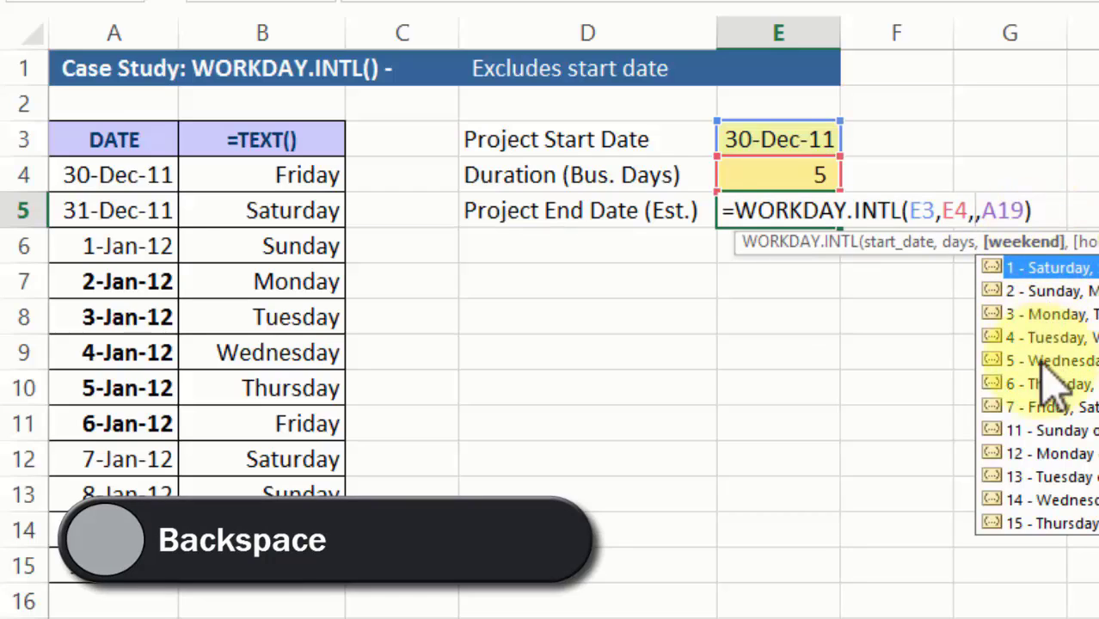
pyautogui.doubleClick(1033, 430)
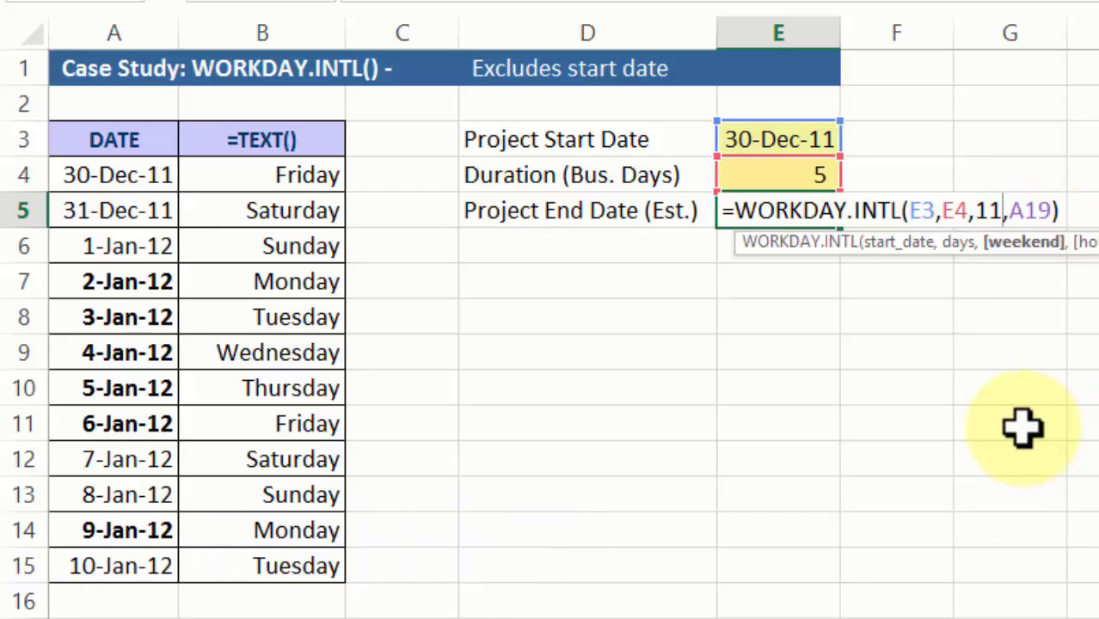
pyautogui.press('Return')
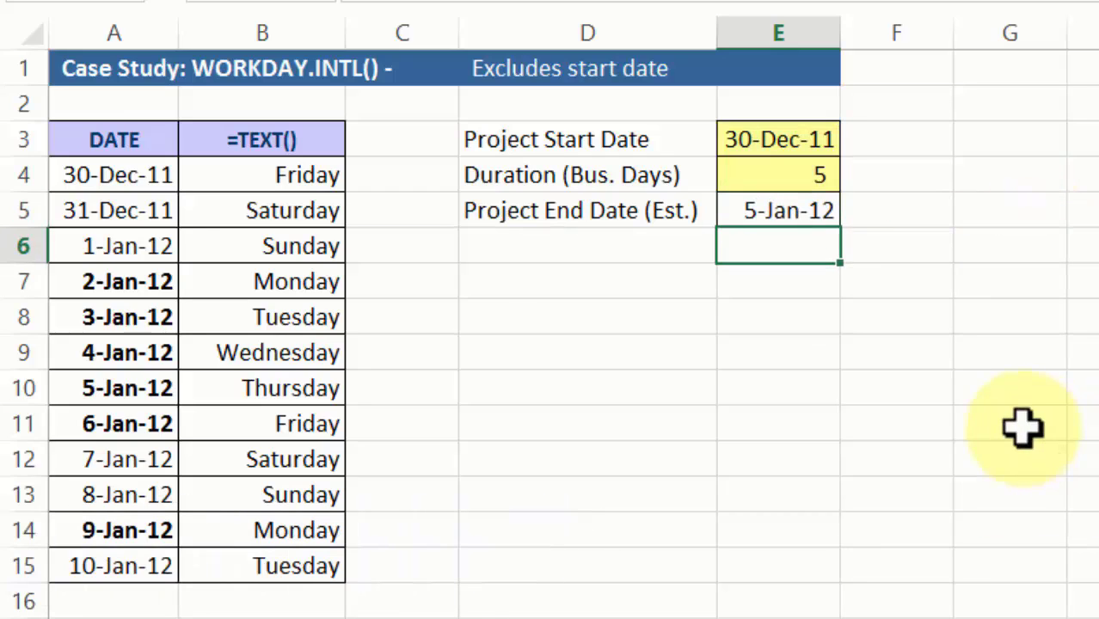
pyautogui.click(123, 423)
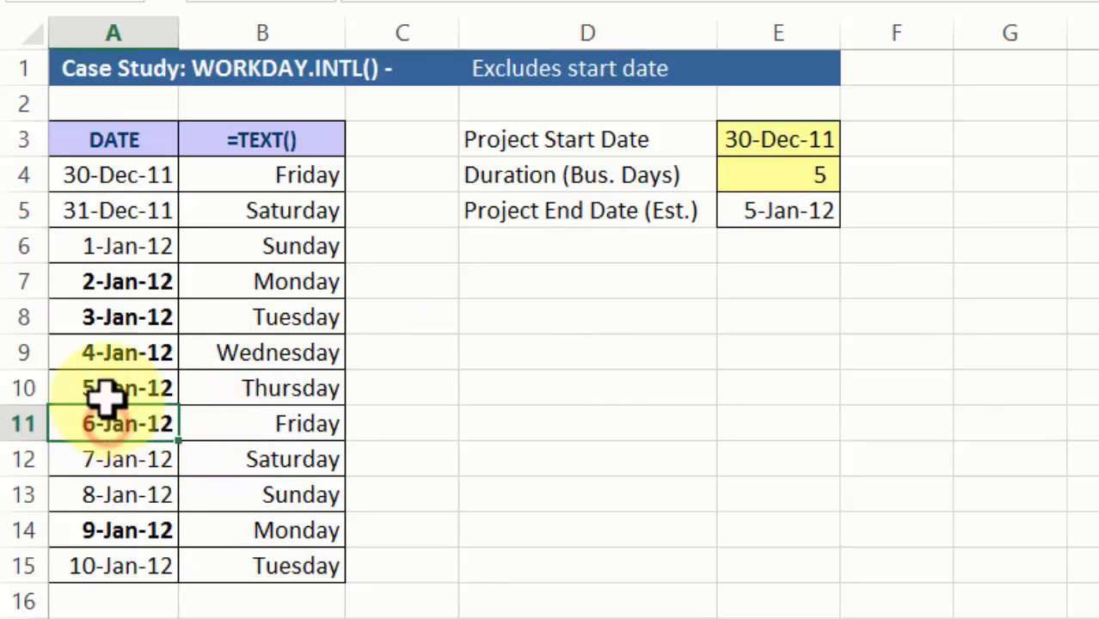
pyautogui.click(129, 206)
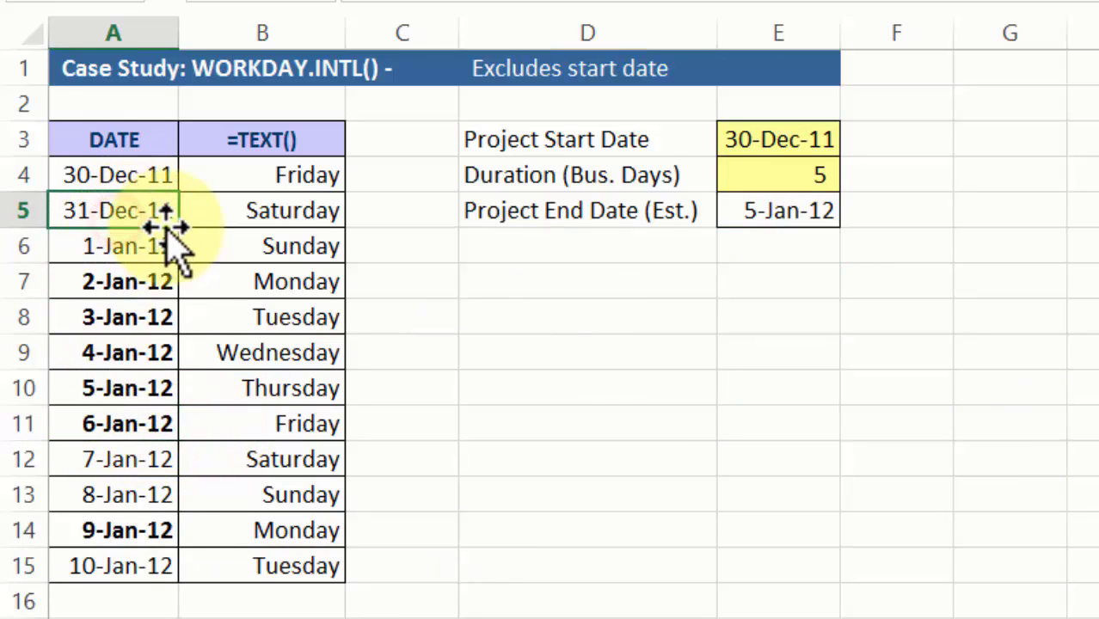
# Bold 31-Dec-11 in the DATE column and remove the bold from 6-Jan-12 and 9-Jan-12.
pyautogui.hotkey('ctrl', 'b')
pyautogui.click(129, 284)
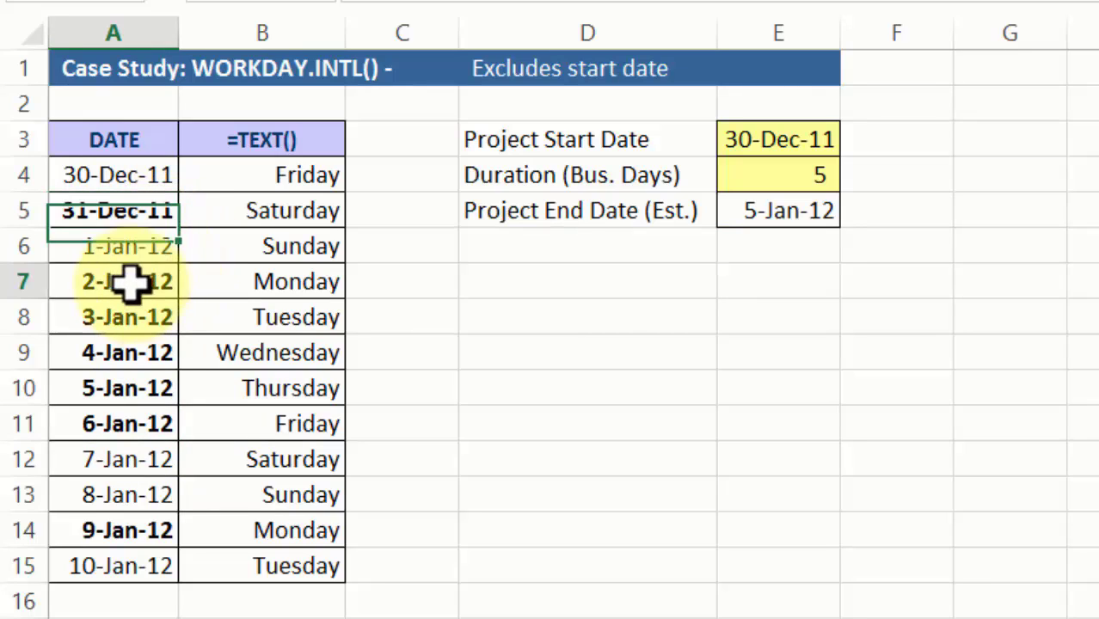
pyautogui.click(136, 323)
pyautogui.click(131, 360)
pyautogui.click(129, 387)
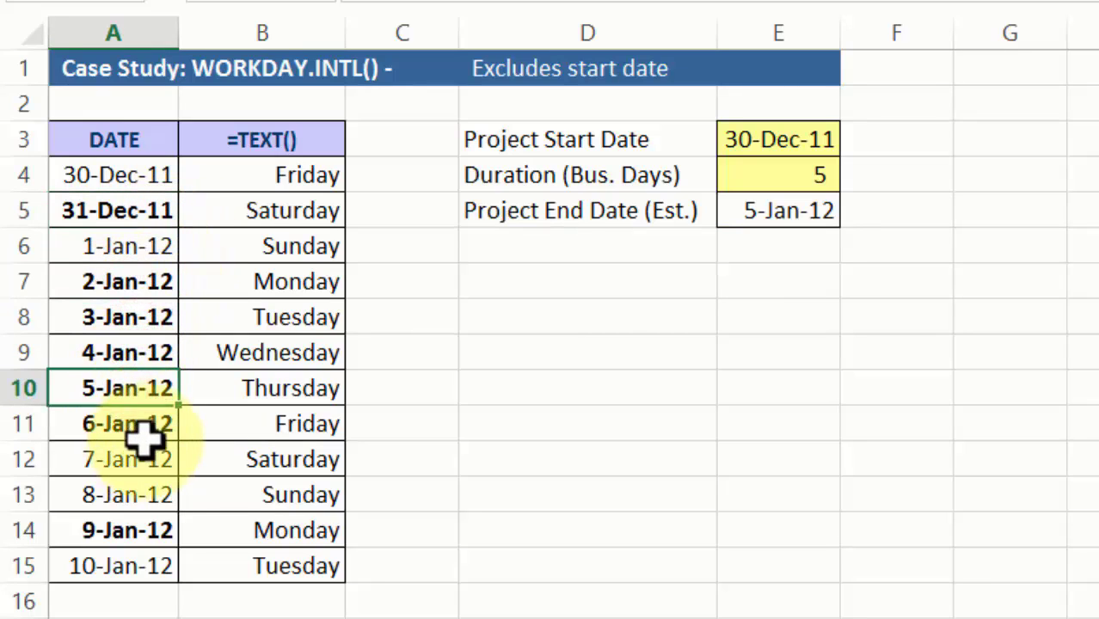
pyautogui.click(142, 423)
pyautogui.keyDown('ctrl'); pyautogui.click(154, 533); pyautogui.keyUp('ctrl')
pyautogui.hotkey('ctrl', 'b')
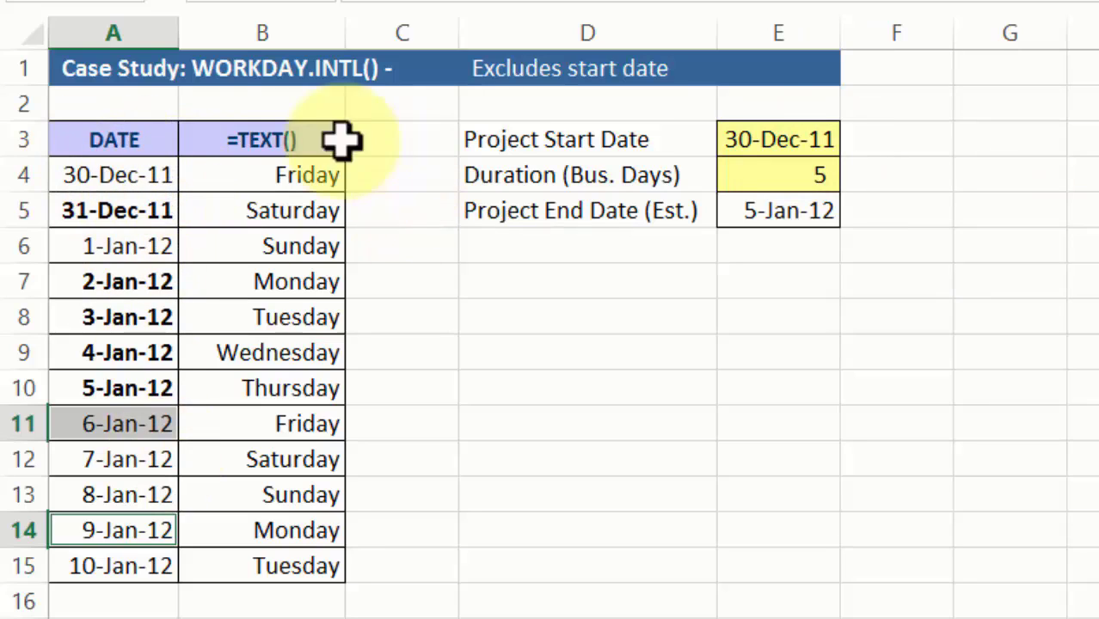
# Append +1 to the WORKDAY.INTL formula in the project end date cell E5.
pyautogui.click(812, 206)
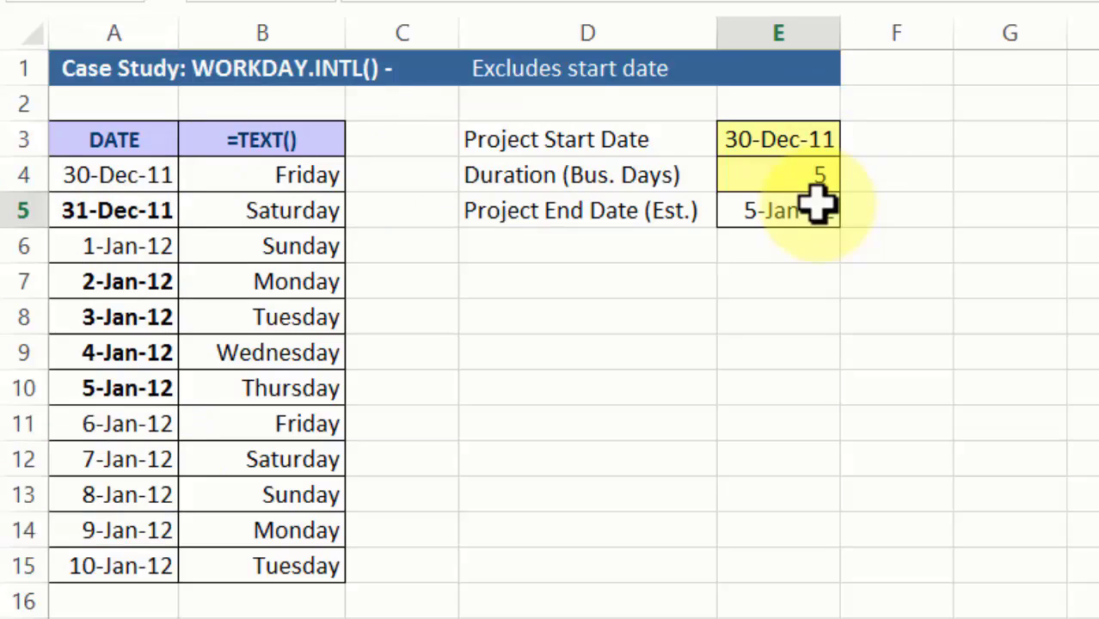
pyautogui.doubleClick(819, 210)
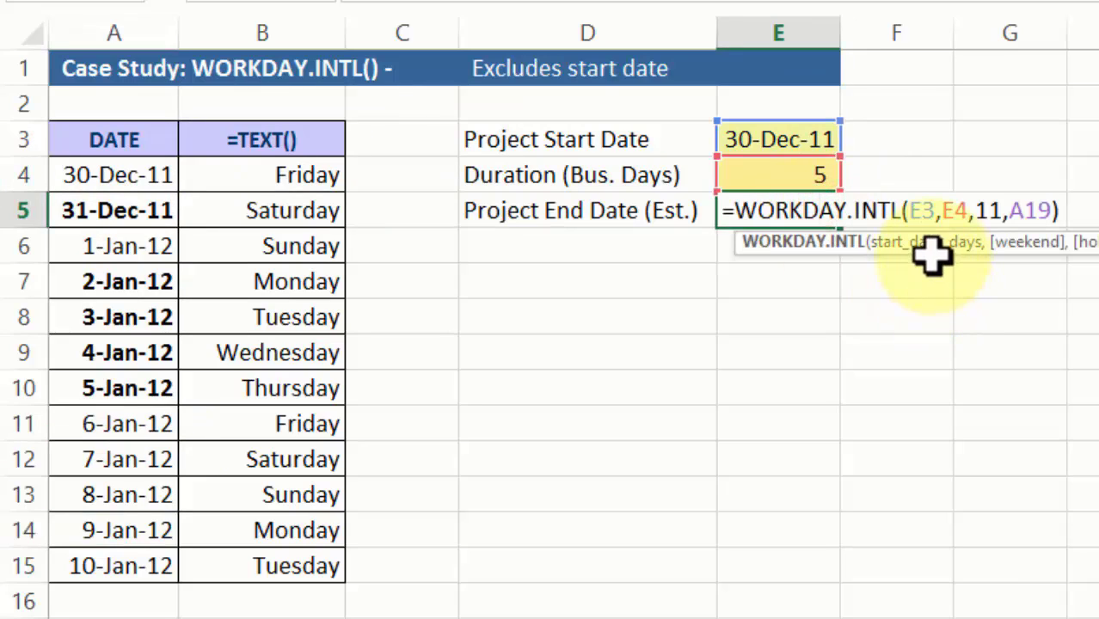
pyautogui.click(1070, 209)
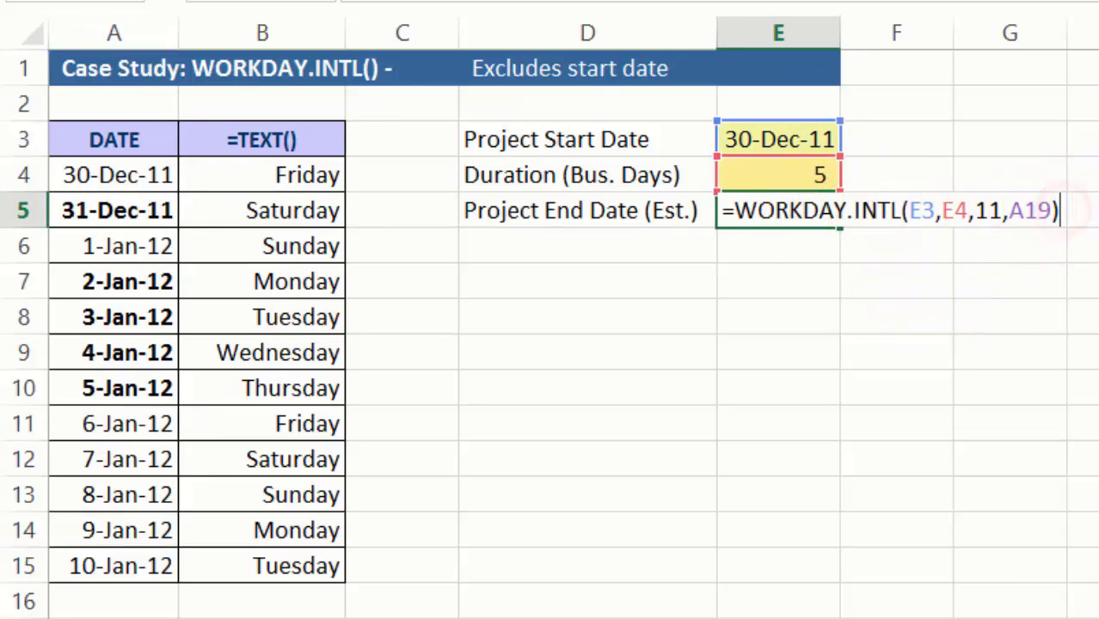
pyautogui.write('+1')
pyautogui.press('Return')
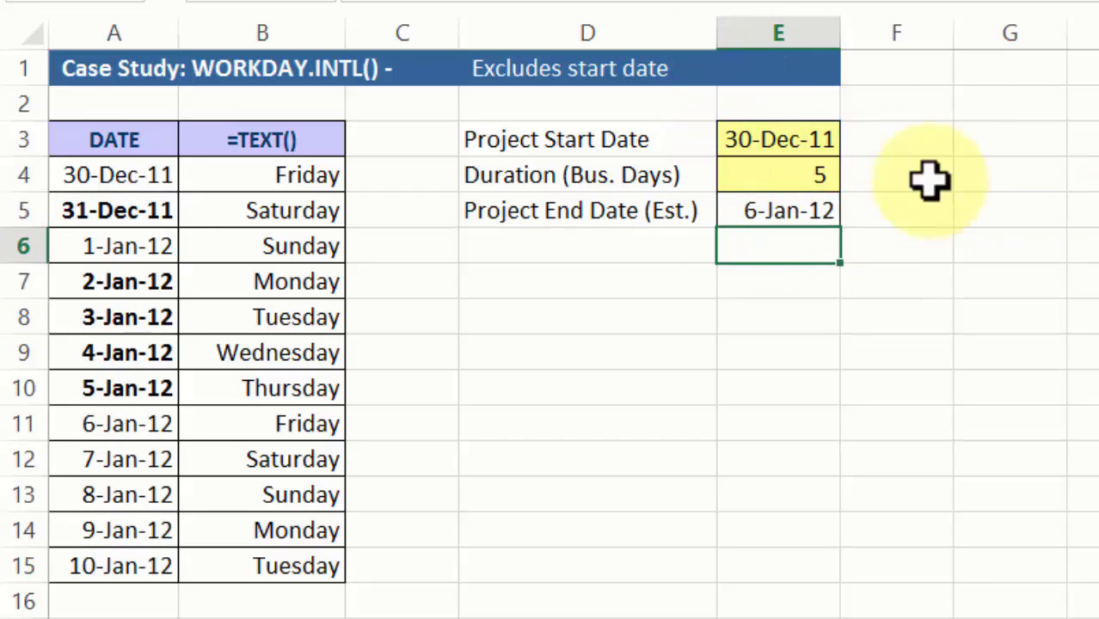
# Replace the +1 at the end of the WORKDAY.INTL formula in E5 with -1.
pyautogui.doubleClick(787, 211)
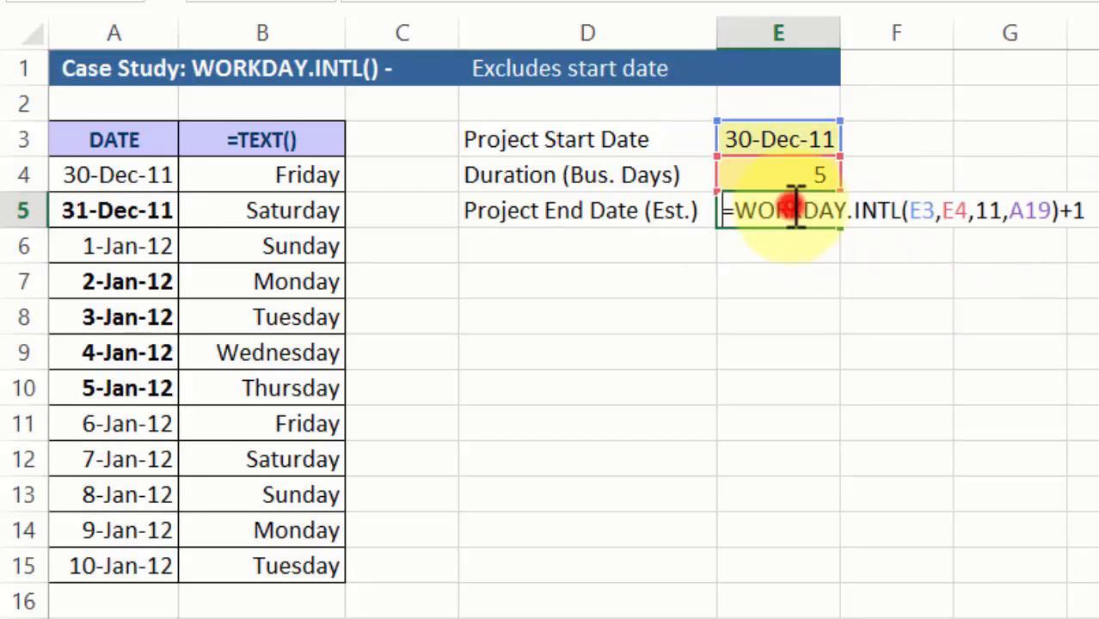
pyautogui.click(1062, 206)
pyautogui.write('-1')
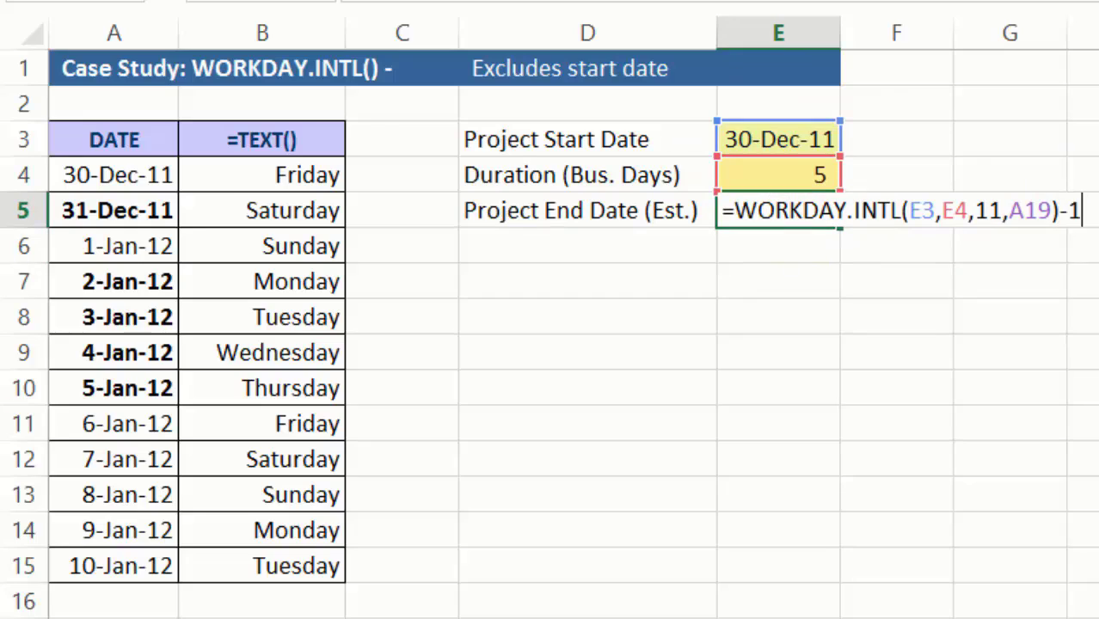
pyautogui.press('Return')
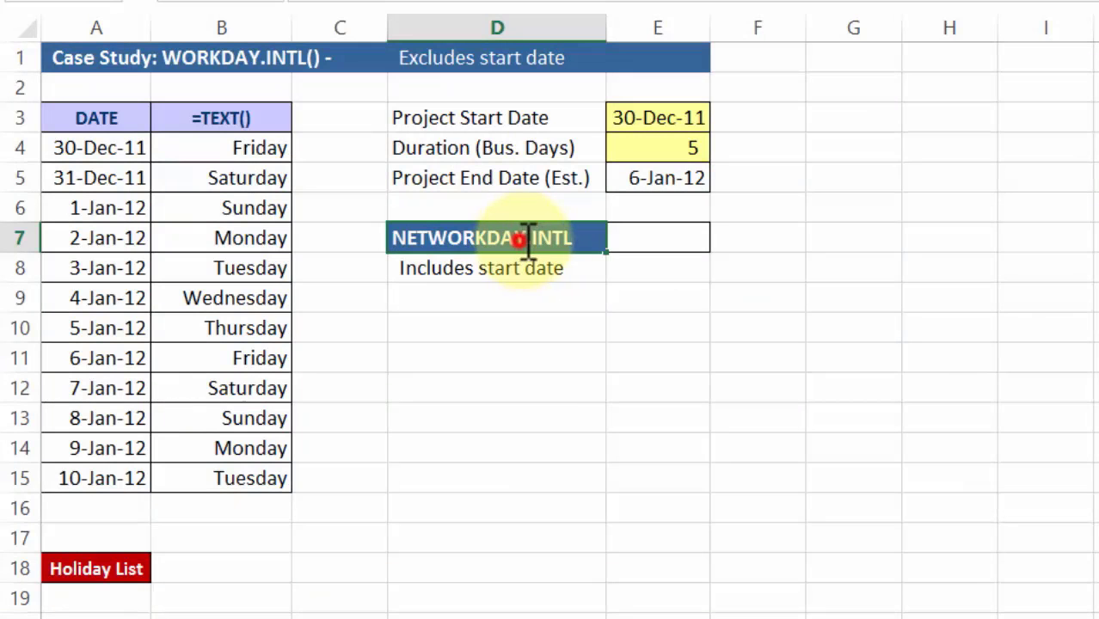
# Correct the function label in cell D7 to NETWORKDAYS.INTL.
pyautogui.click(587, 318)
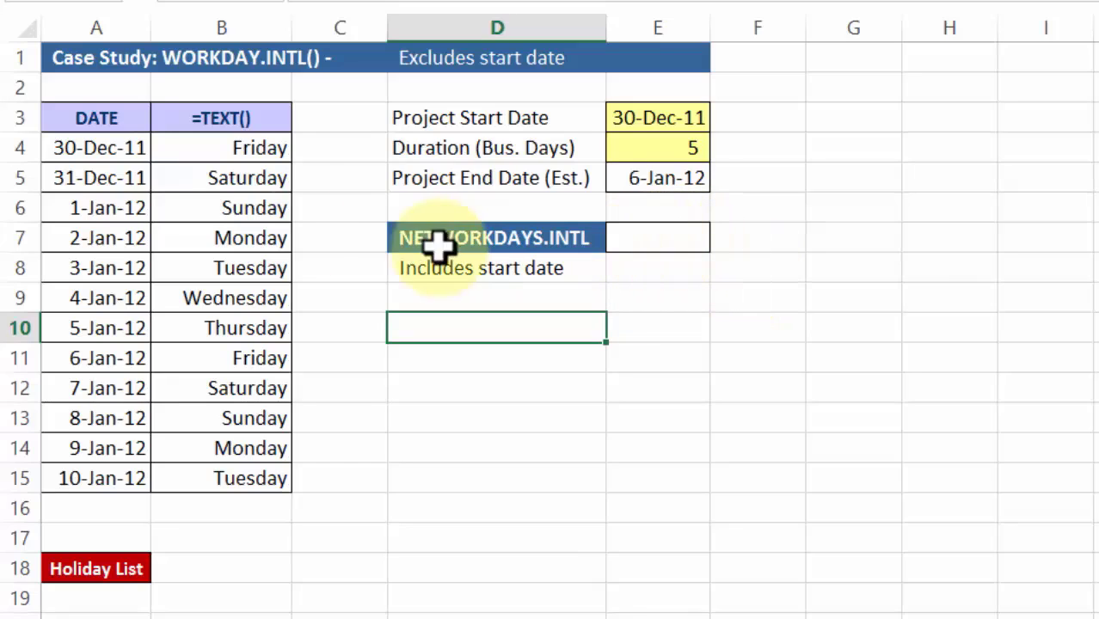
# Bold 30-Dec-11 and 6-Jan-12 in the DATE column as the start and end dates.
pyautogui.click(91, 151)
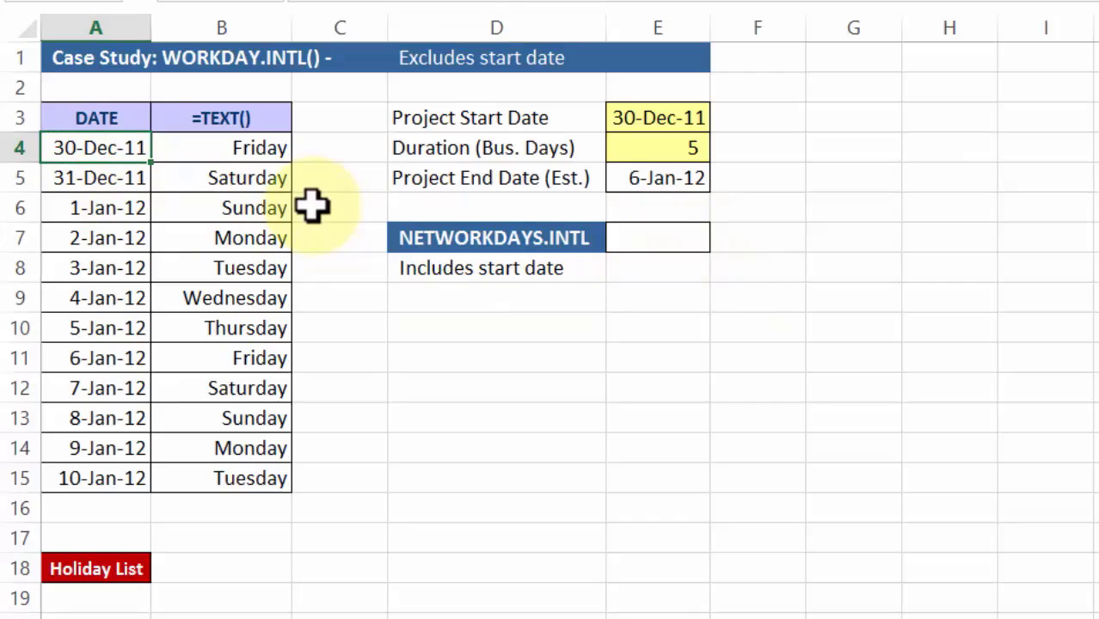
pyautogui.hotkey('ctrl', 'b')
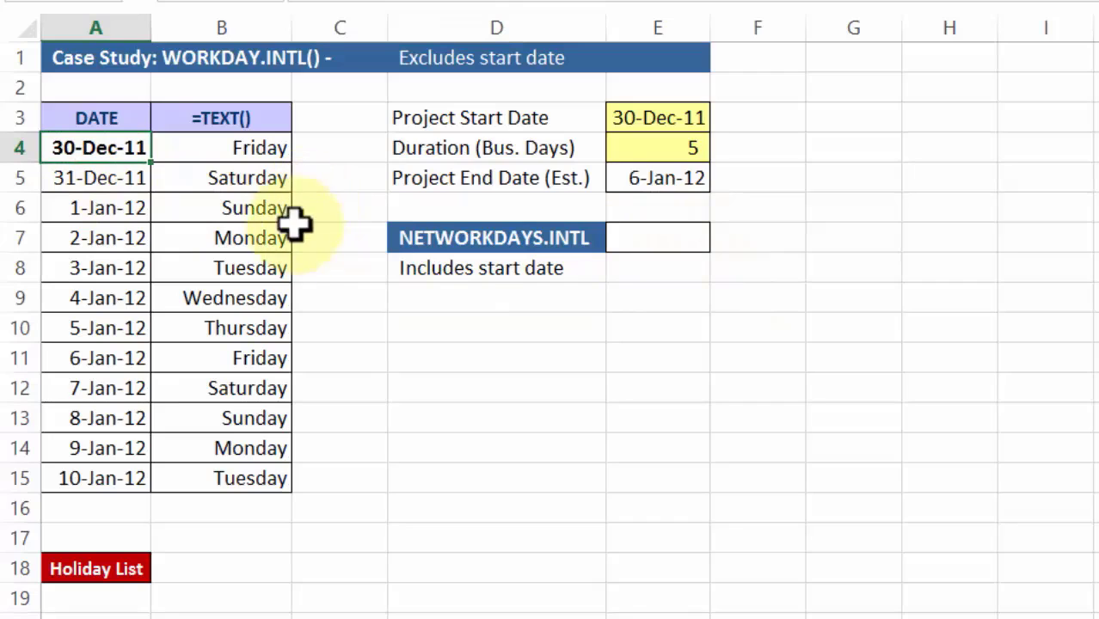
pyautogui.click(101, 365)
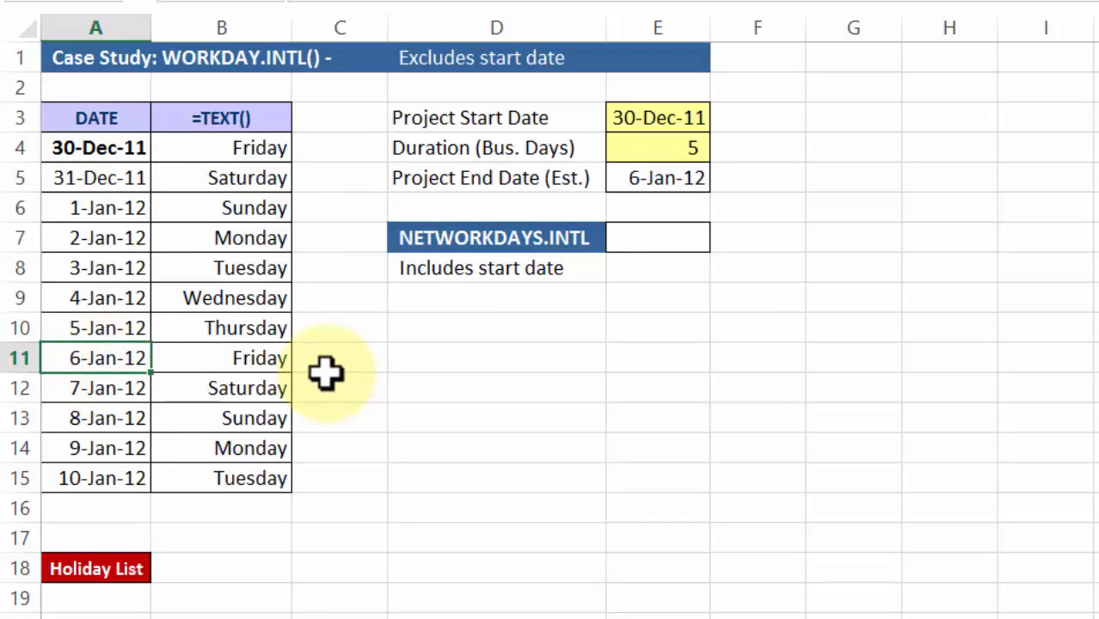
pyautogui.hotkey('ctrl', 'b')
pyautogui.click(91, 144)
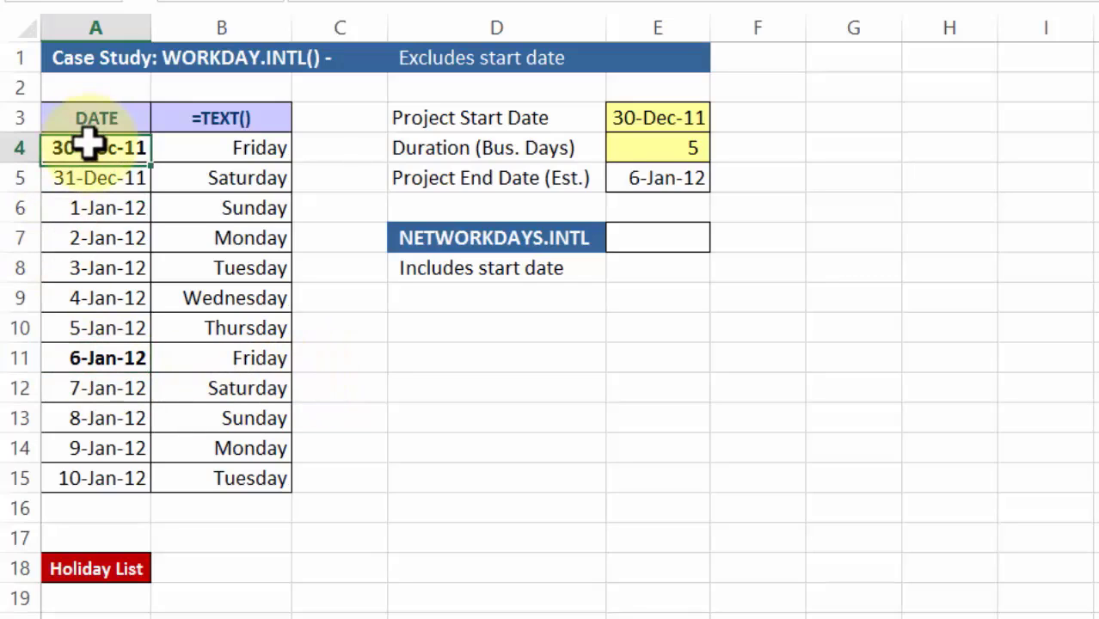
pyautogui.click(103, 358)
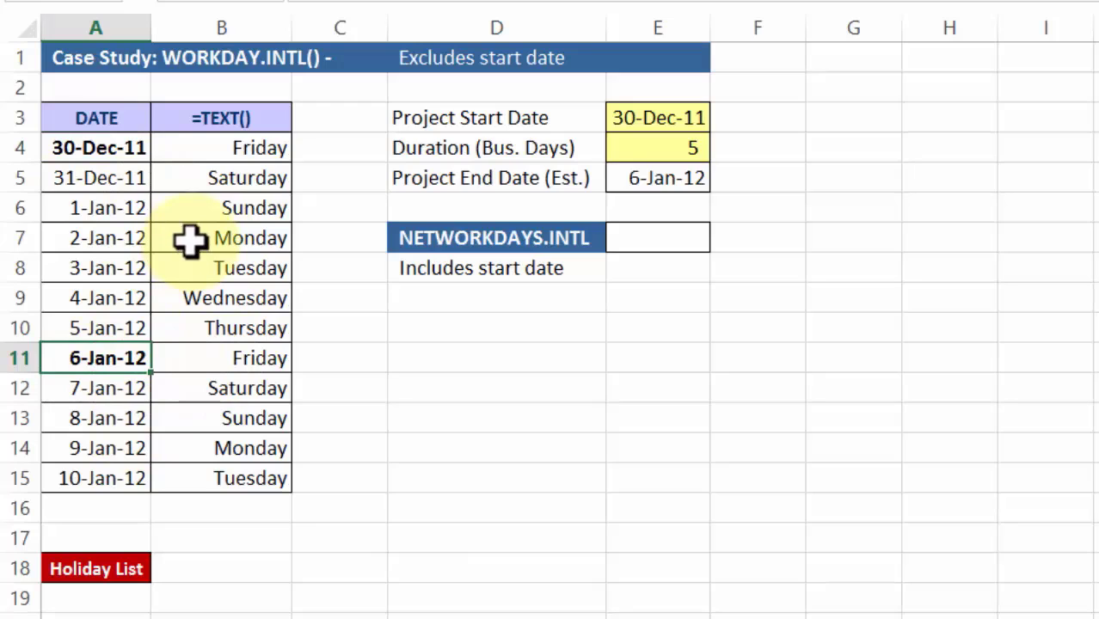
# Bold Saturday, Sunday and Monday in cells B5 to B7 of the =TEXT() column as non-working days.
pyautogui.moveTo(226, 178); pyautogui.dragTo(223, 212)
pyautogui.hotkey('ctrl', 'b')
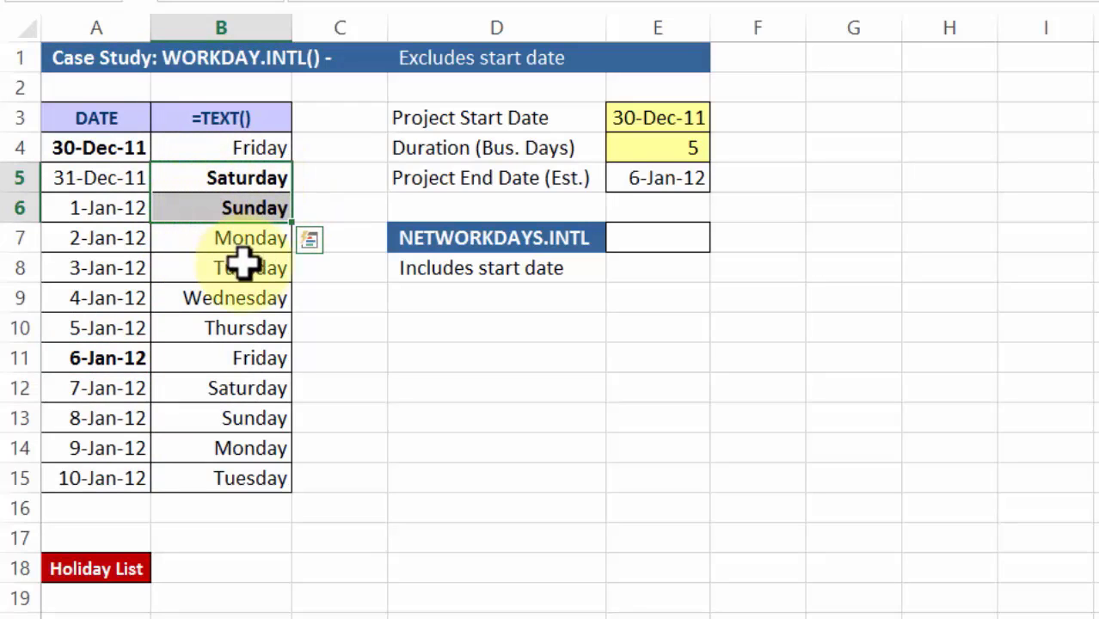
pyautogui.click(245, 277)
pyautogui.click(238, 238)
pyautogui.hotkey('ctrl', 'b')
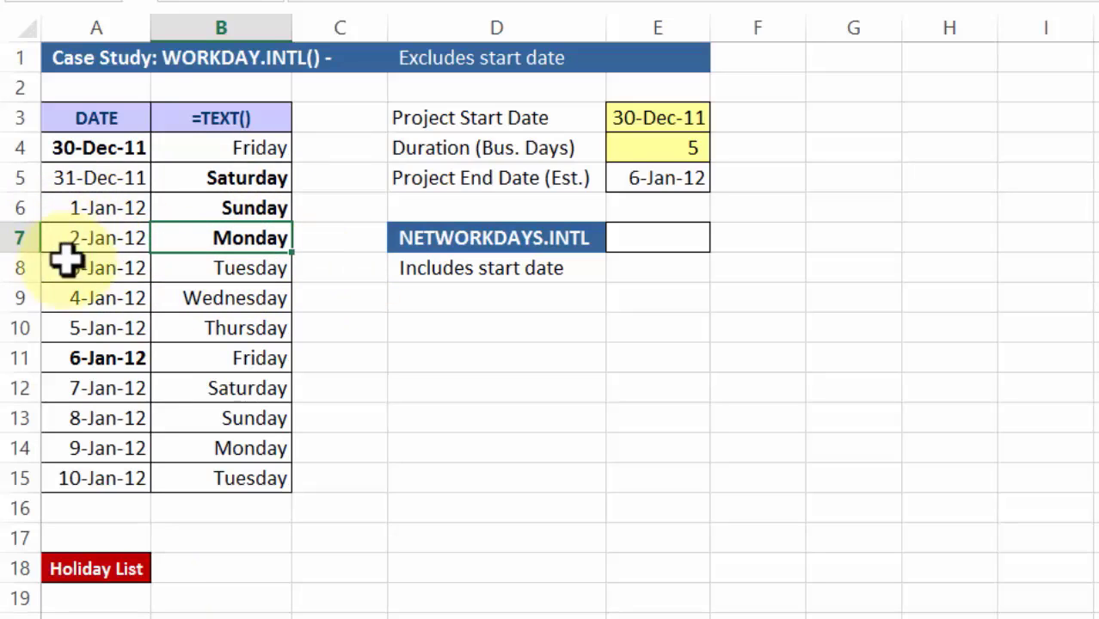
# Enter 2 Jan 2012 as a holiday in cell A19 under Holiday List.
pyautogui.click(110, 594)
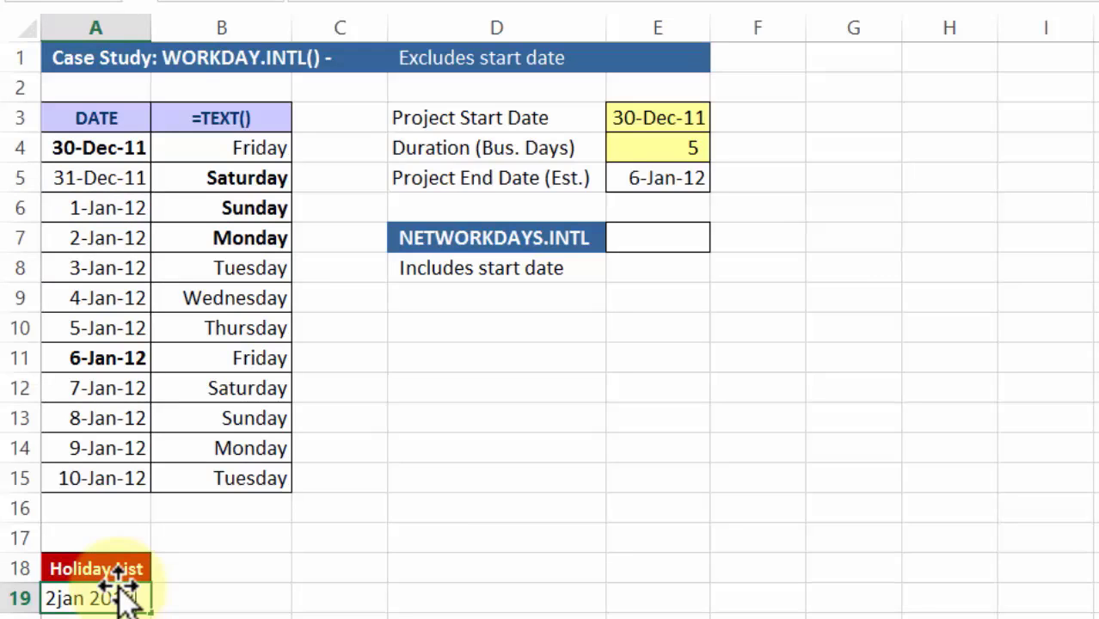
pyautogui.write('2jan 2012')
pyautogui.press('Return')
# Start a NETWORKDAYS.INTL formula in cell E7 with A4 as the start date and A11 as the end date.
pyautogui.click(657, 262)
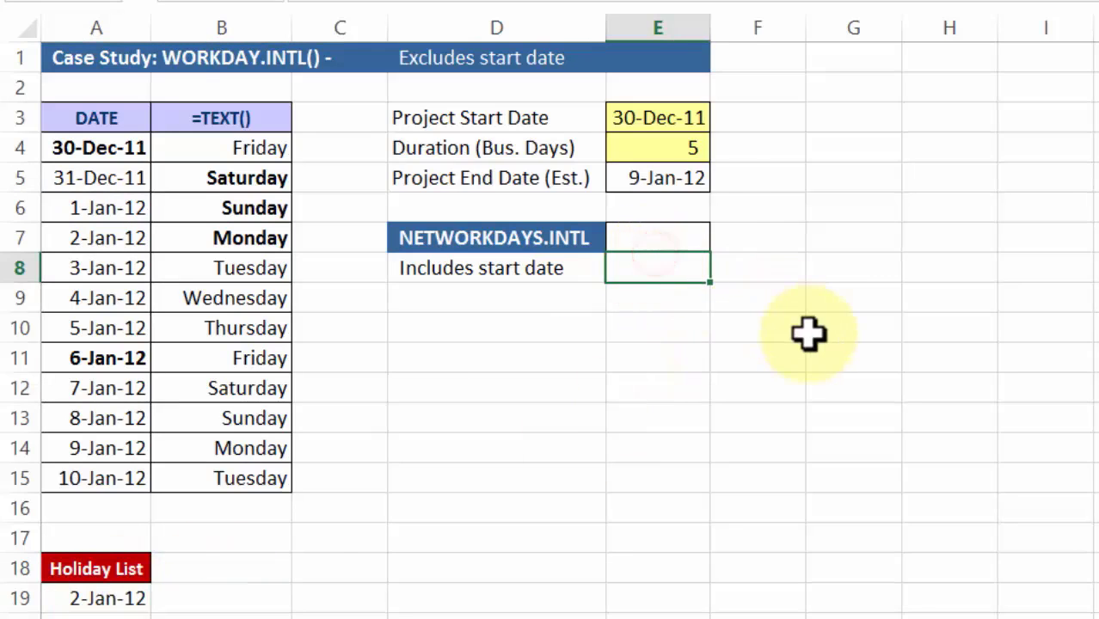
pyautogui.click(680, 226)
pyautogui.write('=')
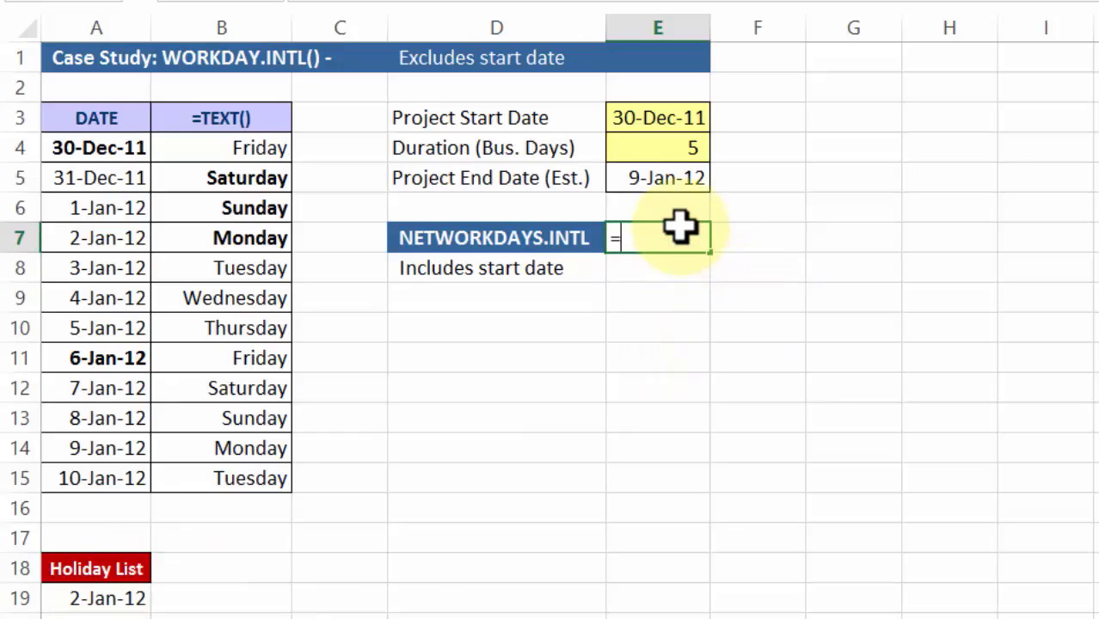
pyautogui.write('netw')
pyautogui.press('Down')
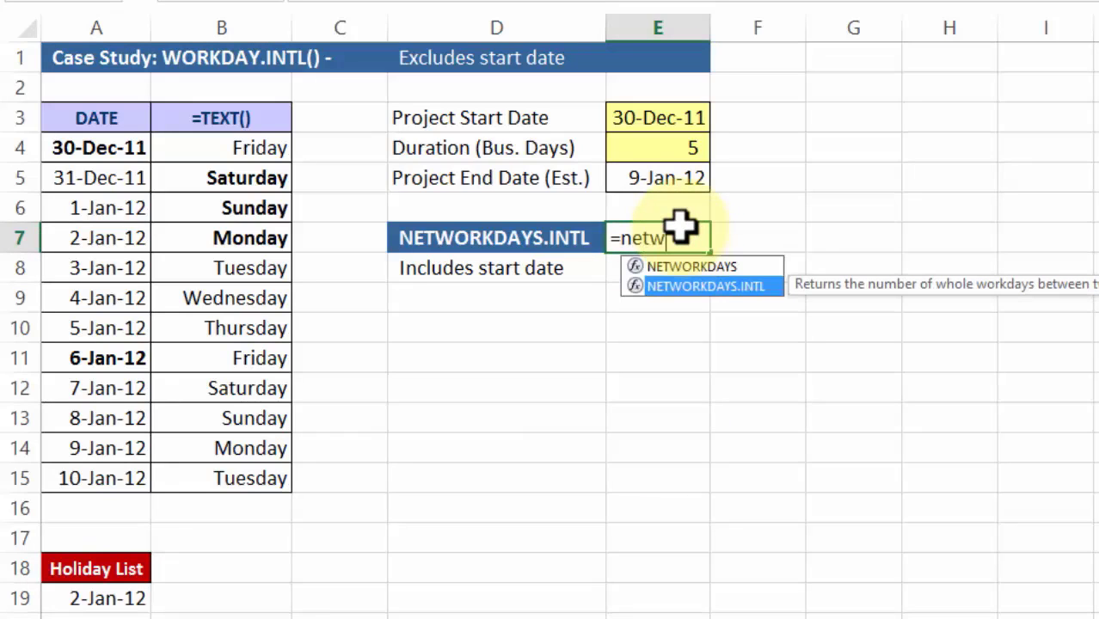
pyautogui.press('Tab')
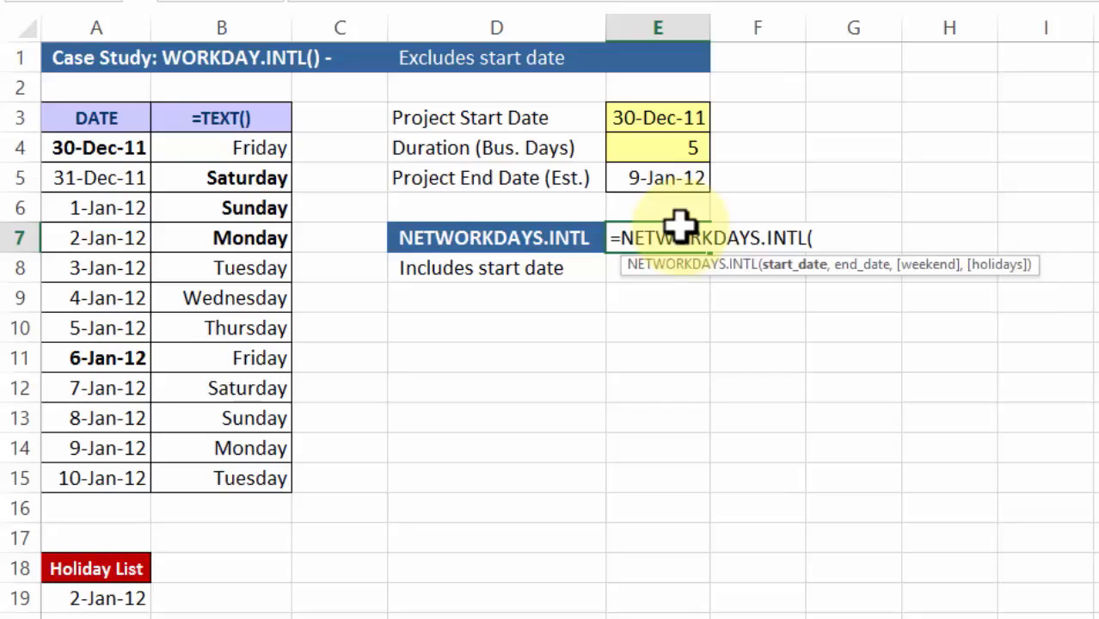
pyautogui.click(127, 148)
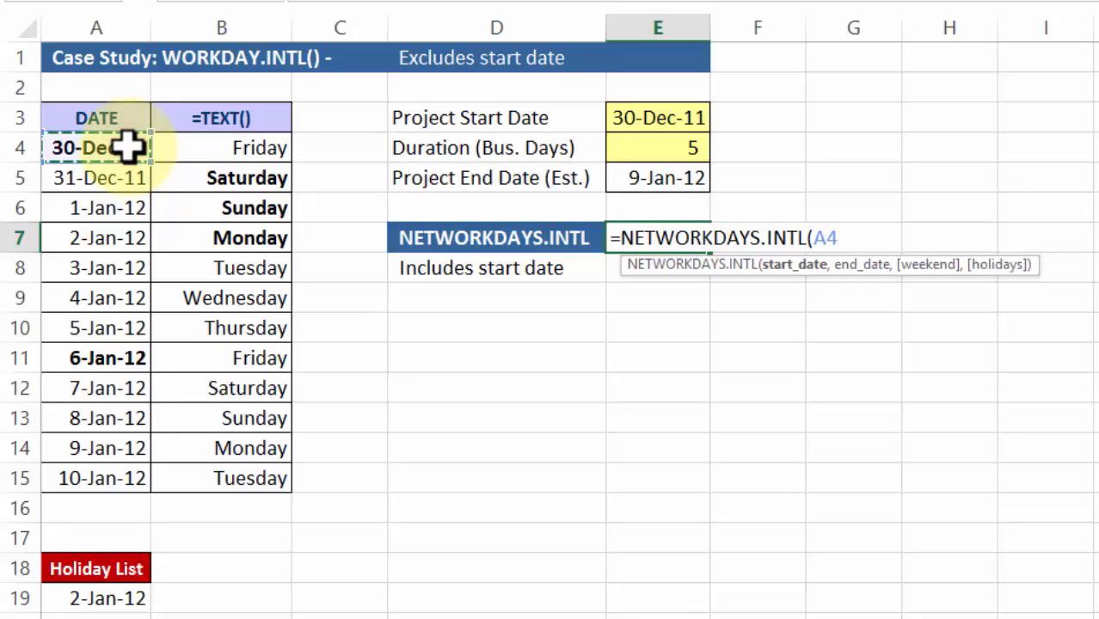
pyautogui.write(',')
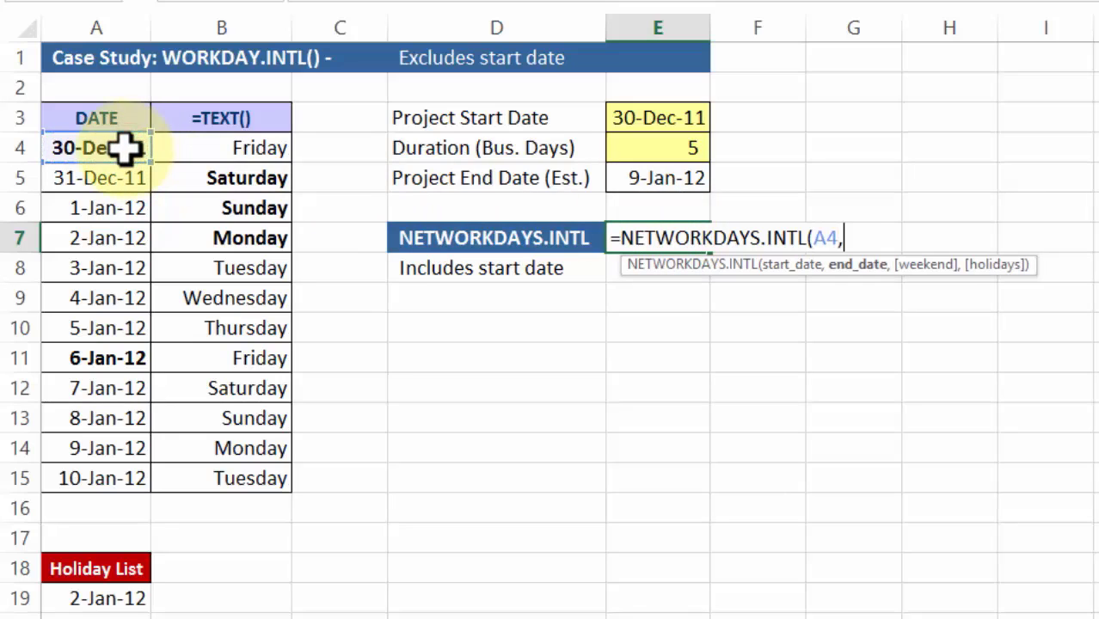
pyautogui.click(105, 355)
pyautogui.write(',')
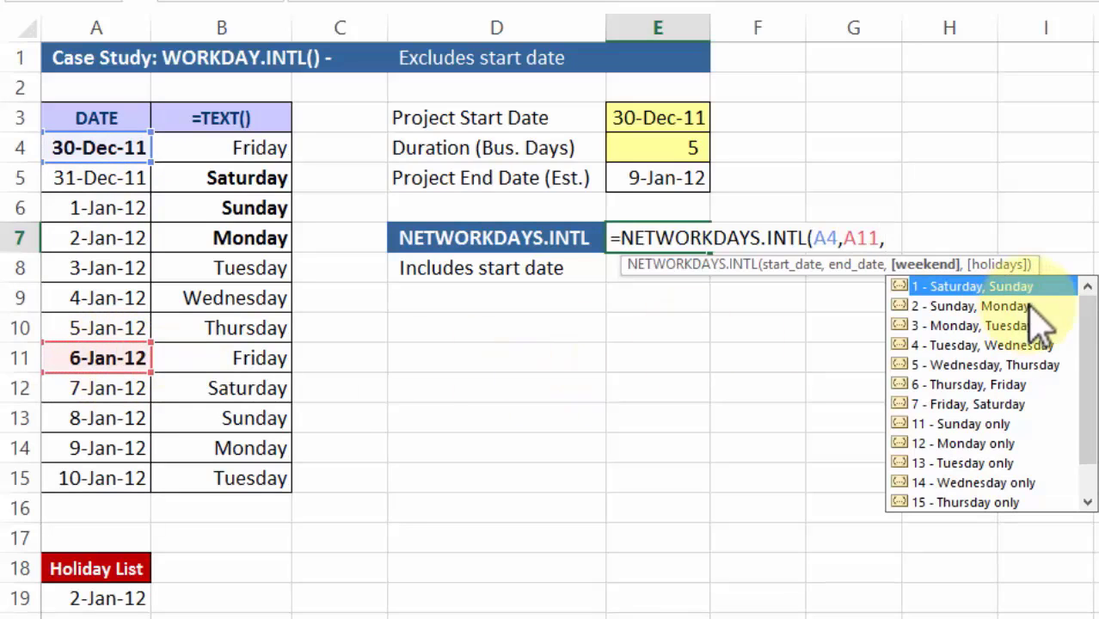
# Complete the NETWORKDAYS.INTL formula with weekend option 1 (Saturday, Sunday) and A19 as the holidays argument.
pyautogui.write('1')
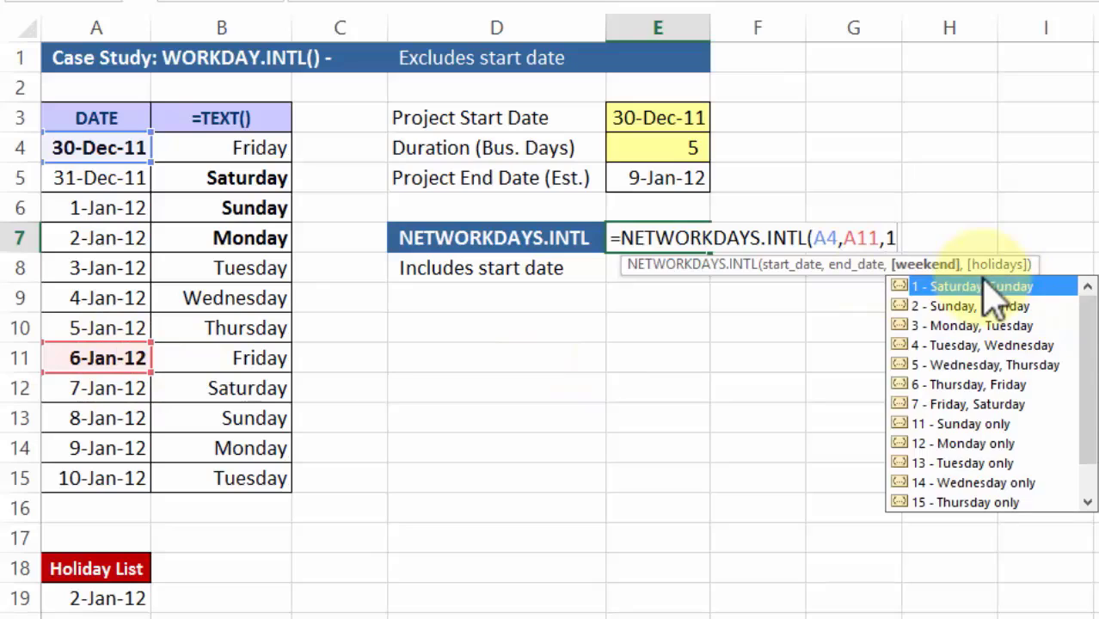
pyautogui.write(',')
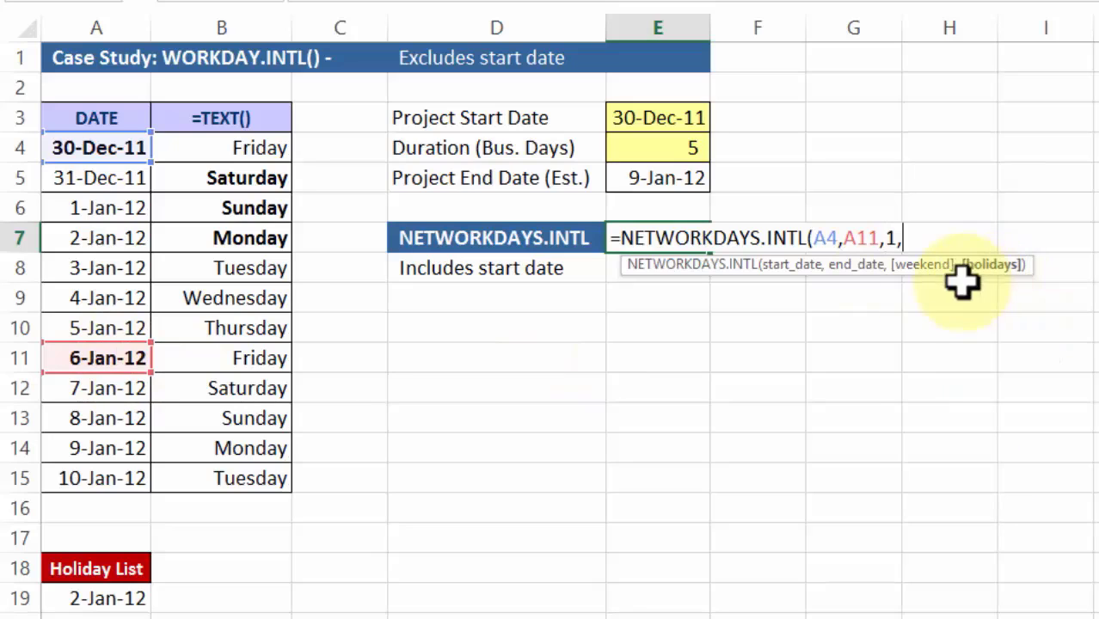
pyautogui.click(121, 599)
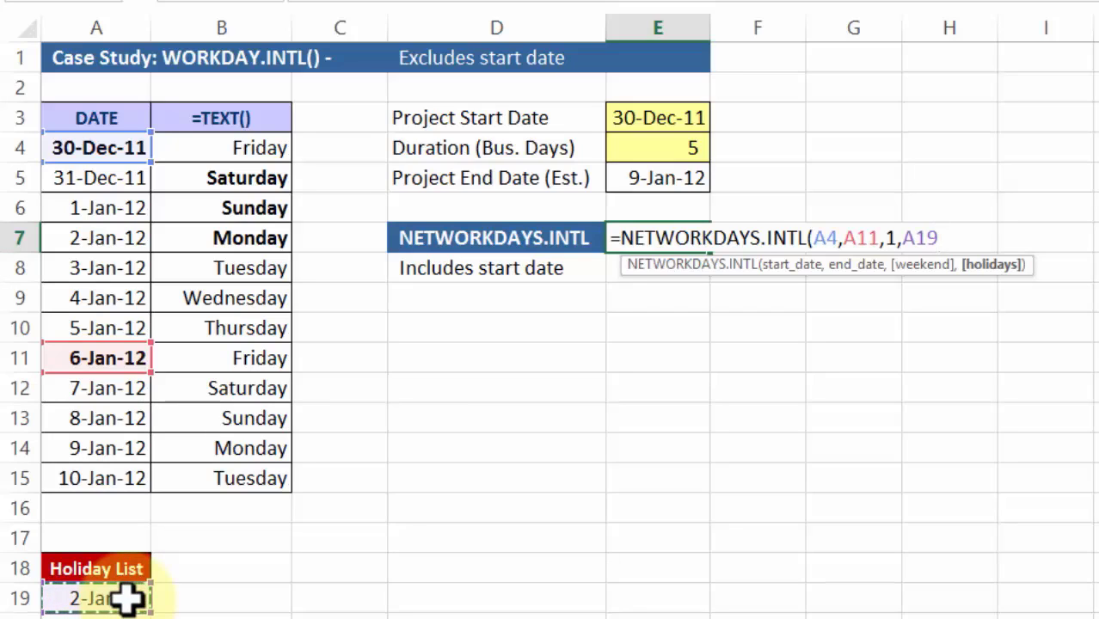
pyautogui.write(')')
pyautogui.press('Return')
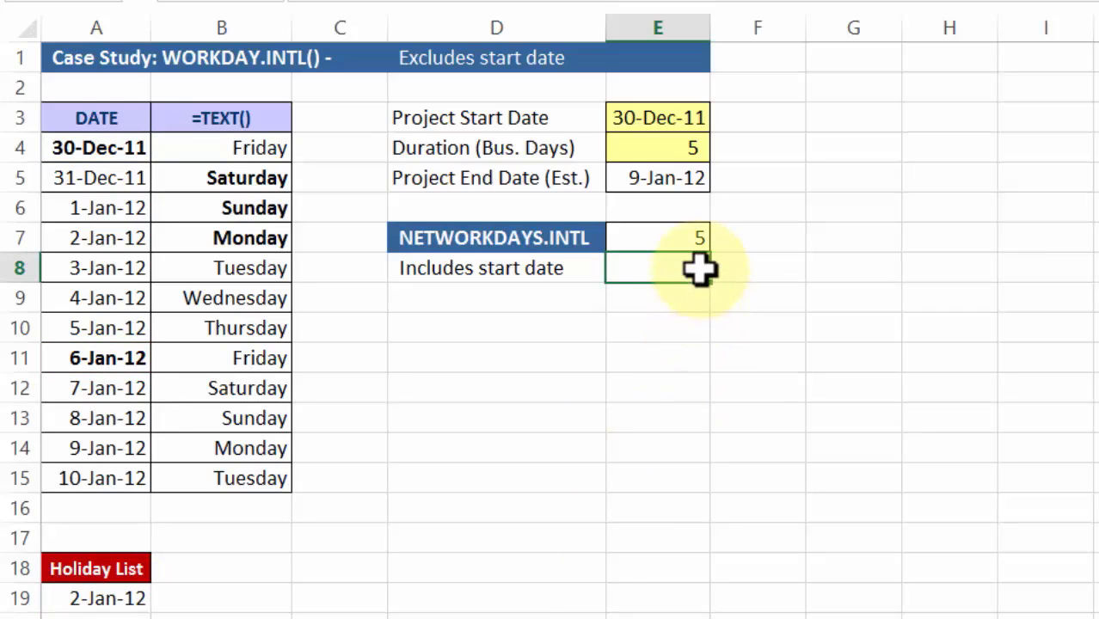
# Bold 3-Jan-12, 4-Jan-12 and 5-Jan-12 in the DATE column as counted working days.
pyautogui.click(673, 235)
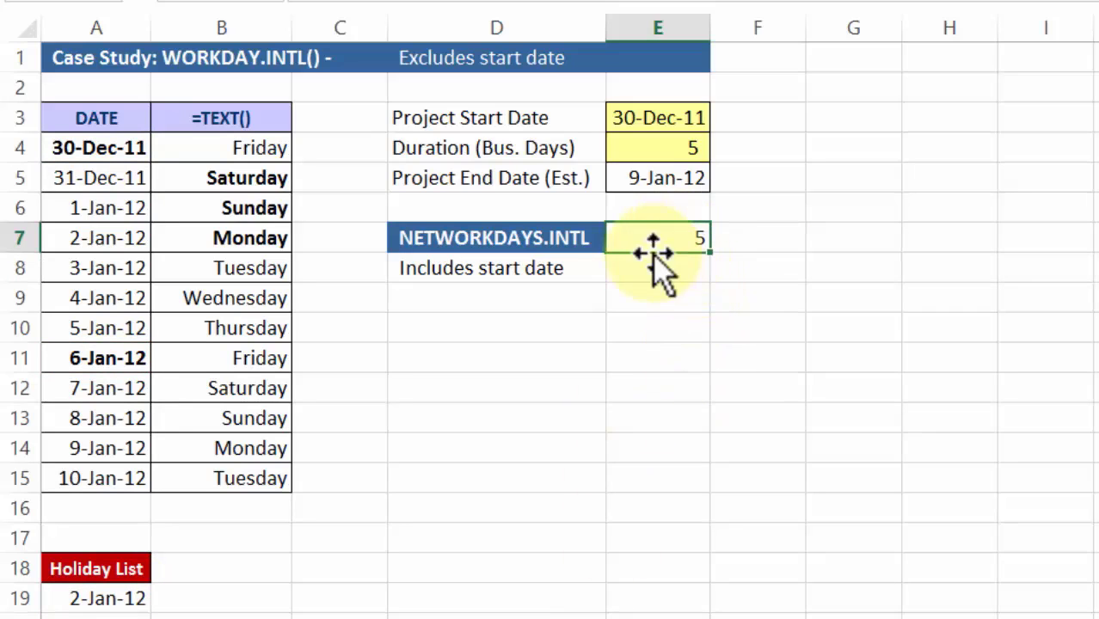
pyautogui.click(110, 141)
pyautogui.click(99, 265)
pyautogui.hotkey('ctrl', 'b')
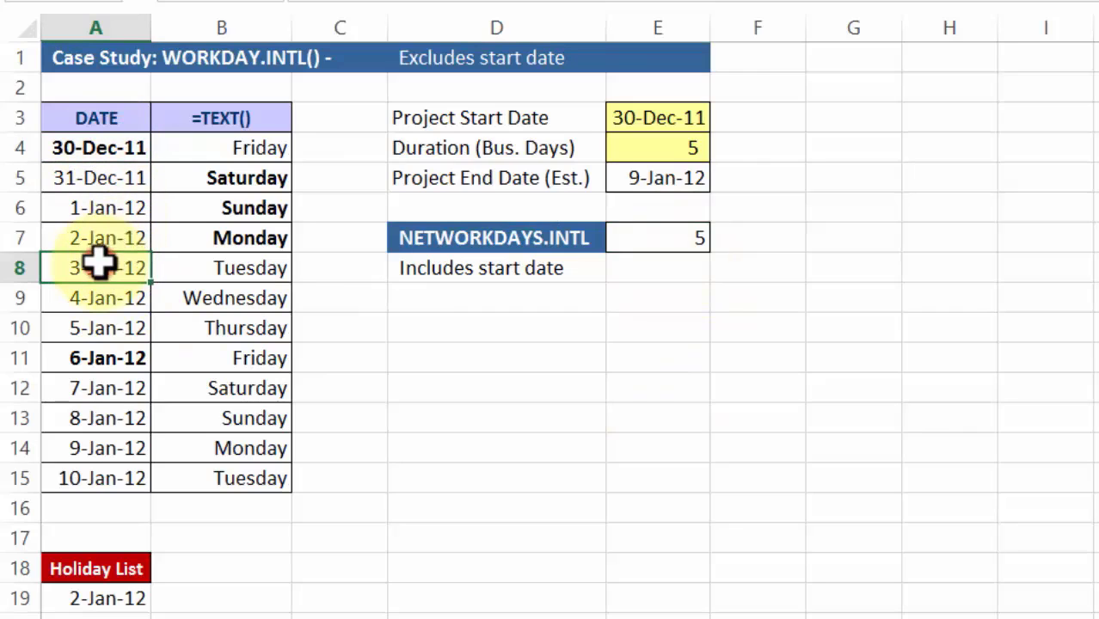
pyautogui.click(105, 304)
pyautogui.hotkey('ctrl', 'b')
pyautogui.click(112, 323)
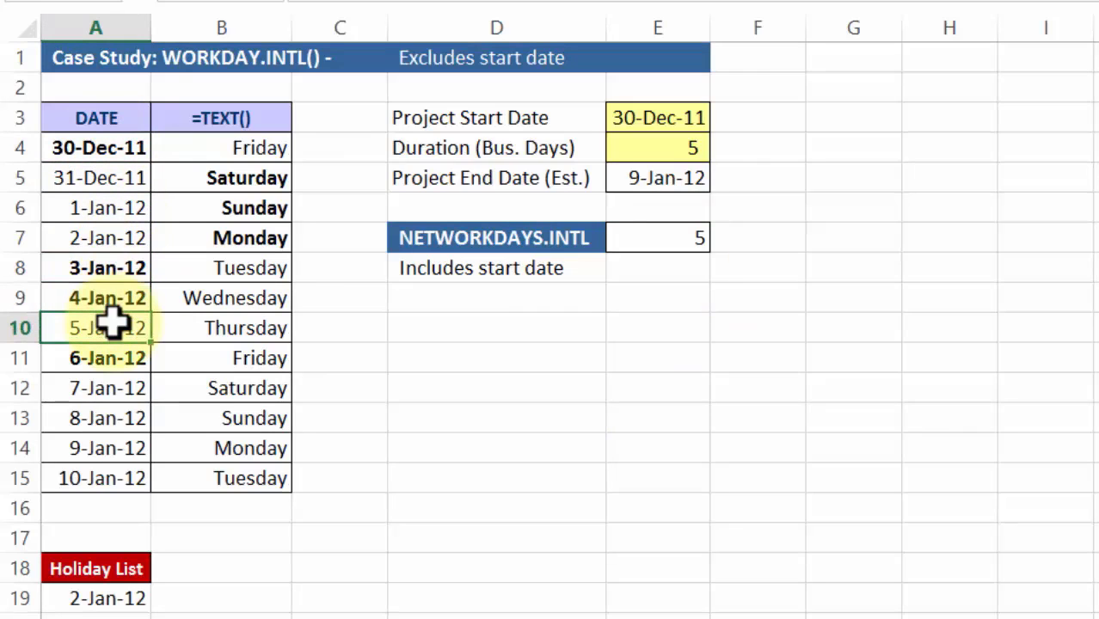
pyautogui.hotkey('ctrl', 'b')
pyautogui.click(52, 357)
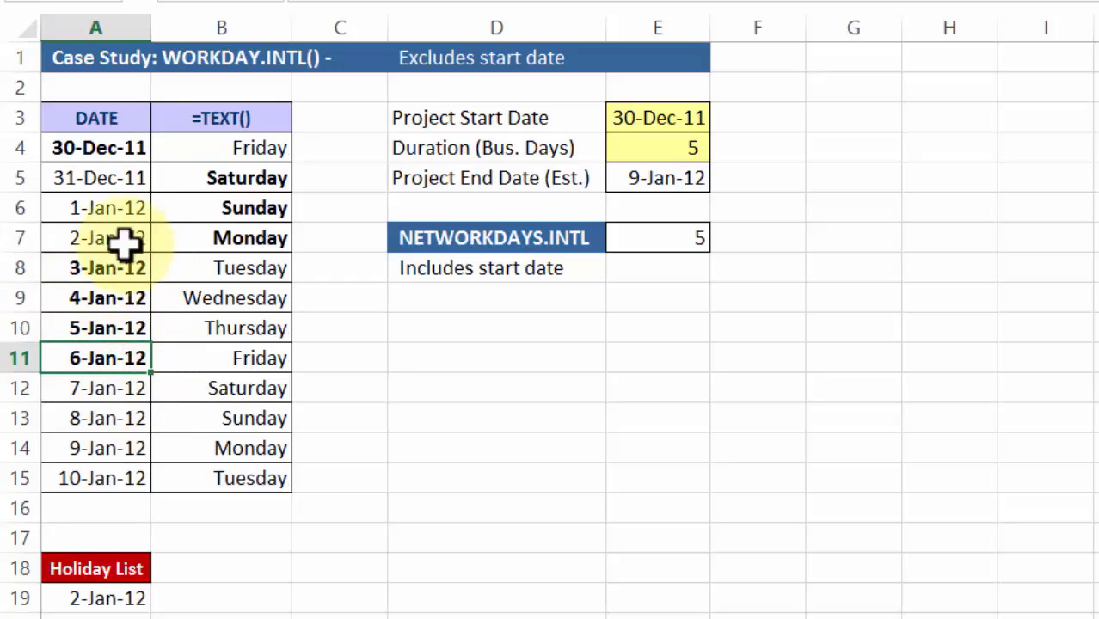